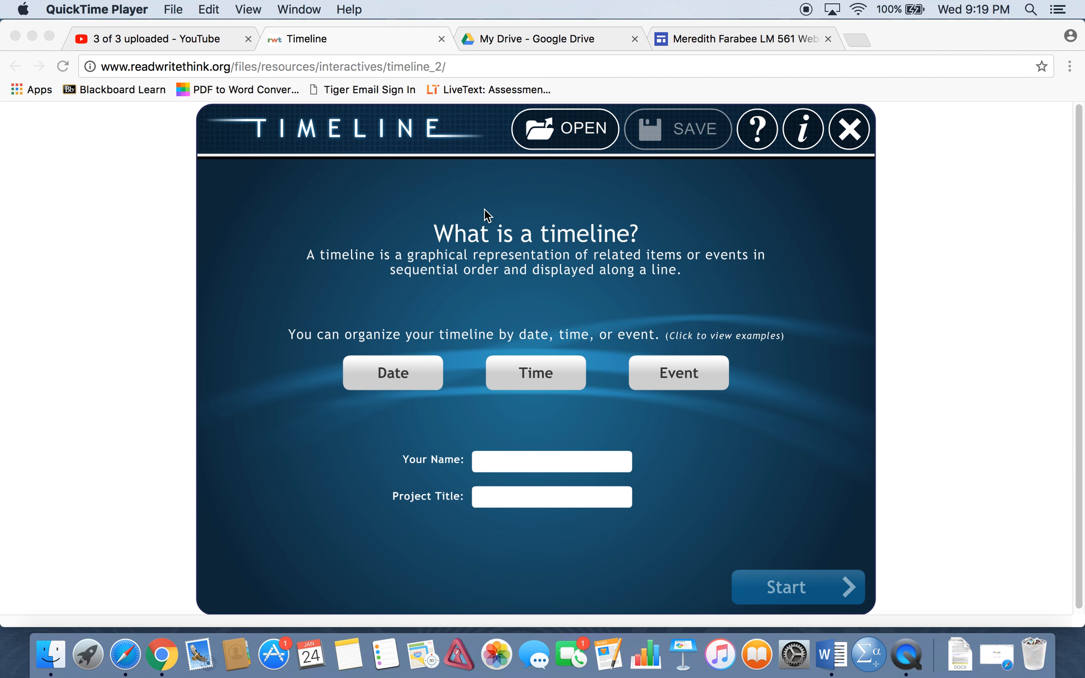
Fill in the author's name, title the project "Helen Keller", and start the timeline.
click(531, 461)
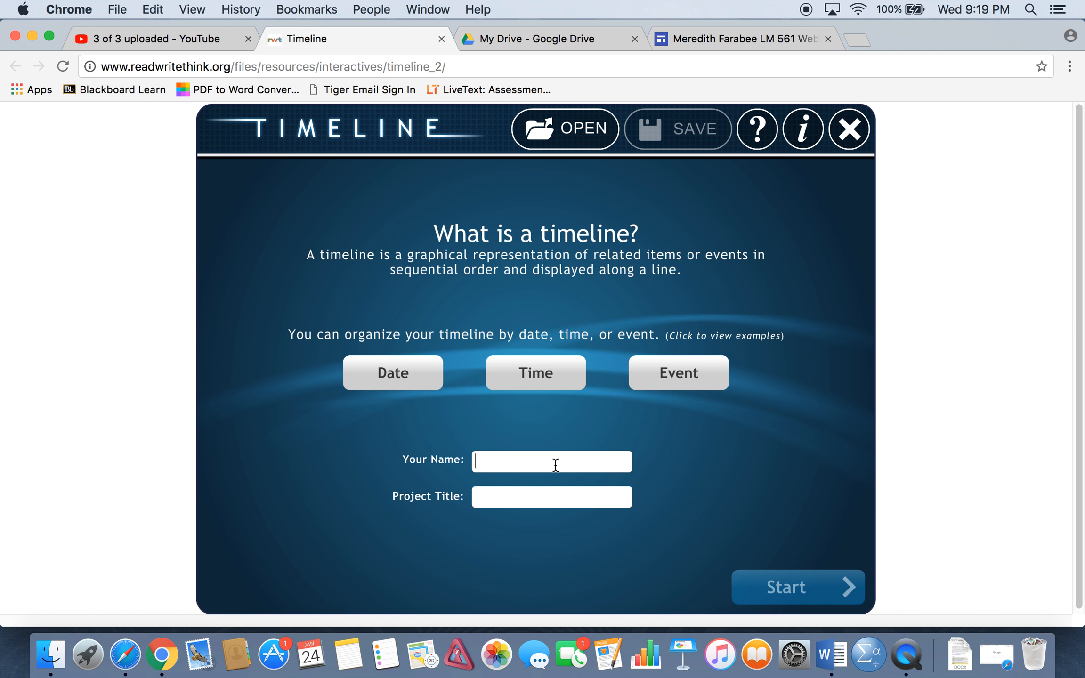
text(Ms. Farabee)
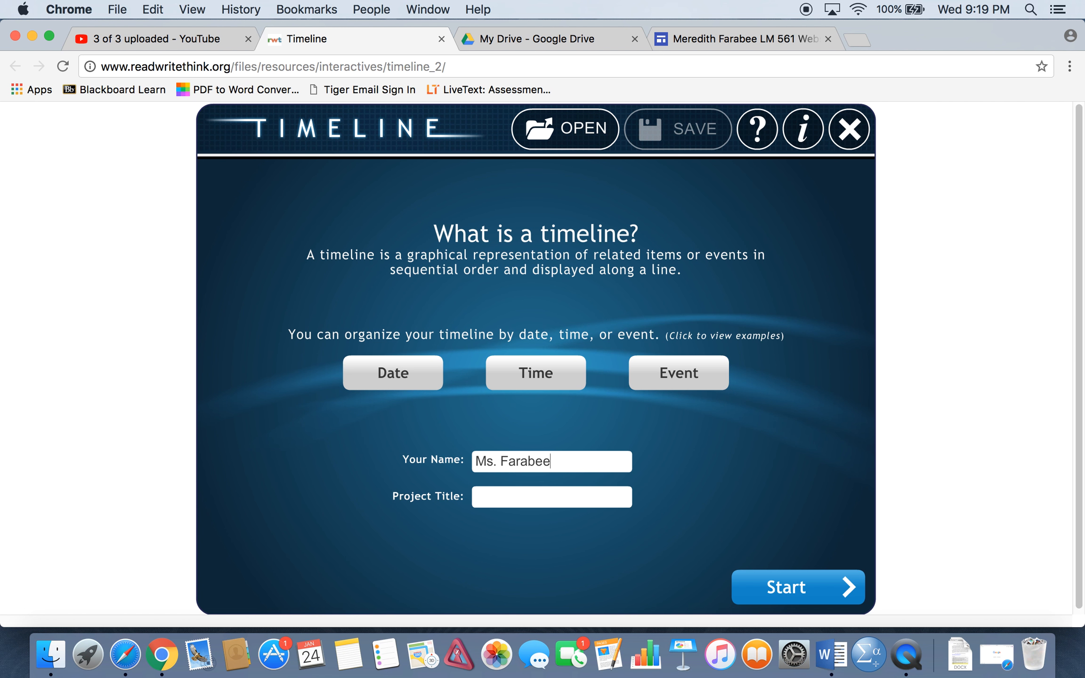
click(540, 492)
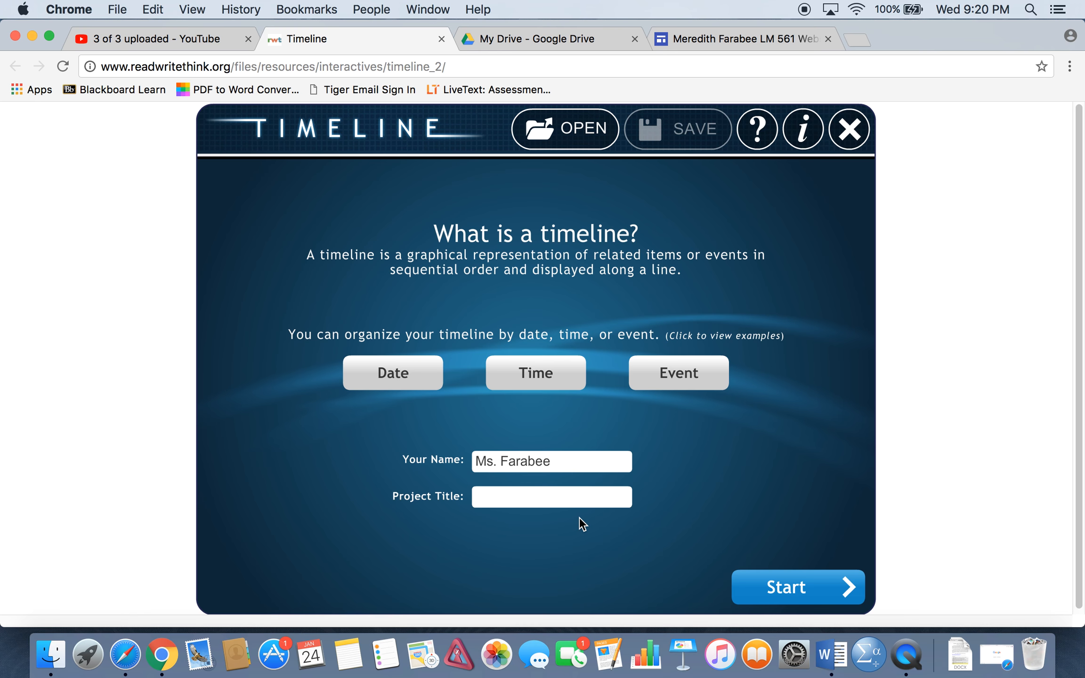
text(Helen Keller)
click(785, 601)
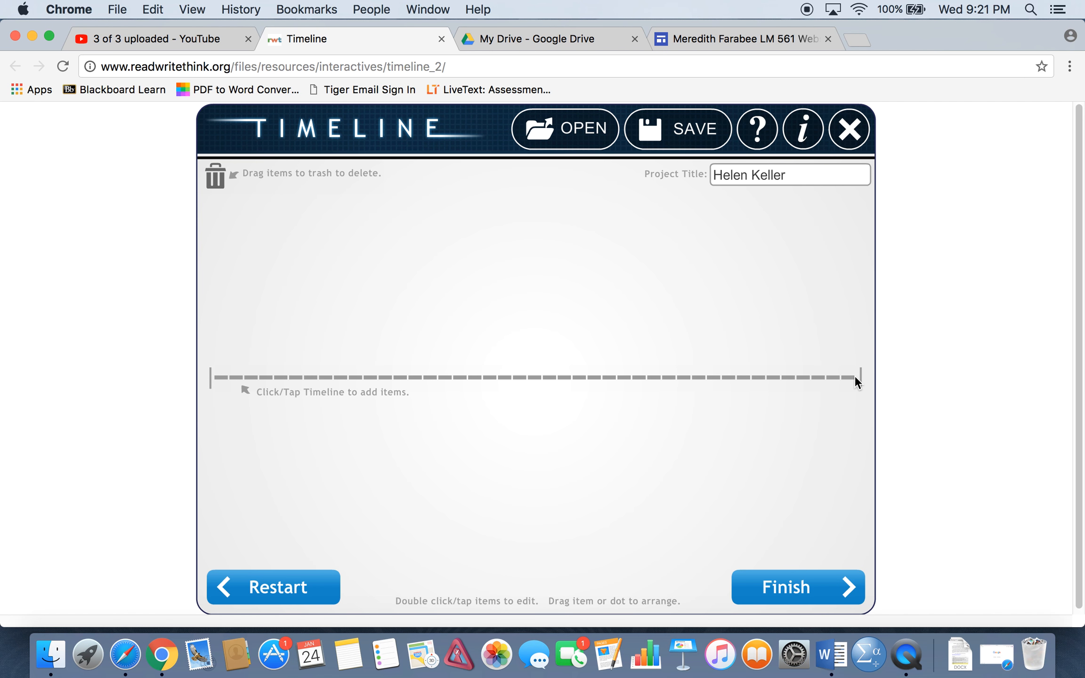
Add an item at the very start of the timeline labelled "June 27, 1880" with the short description "Helen Keller is born".
click(217, 375)
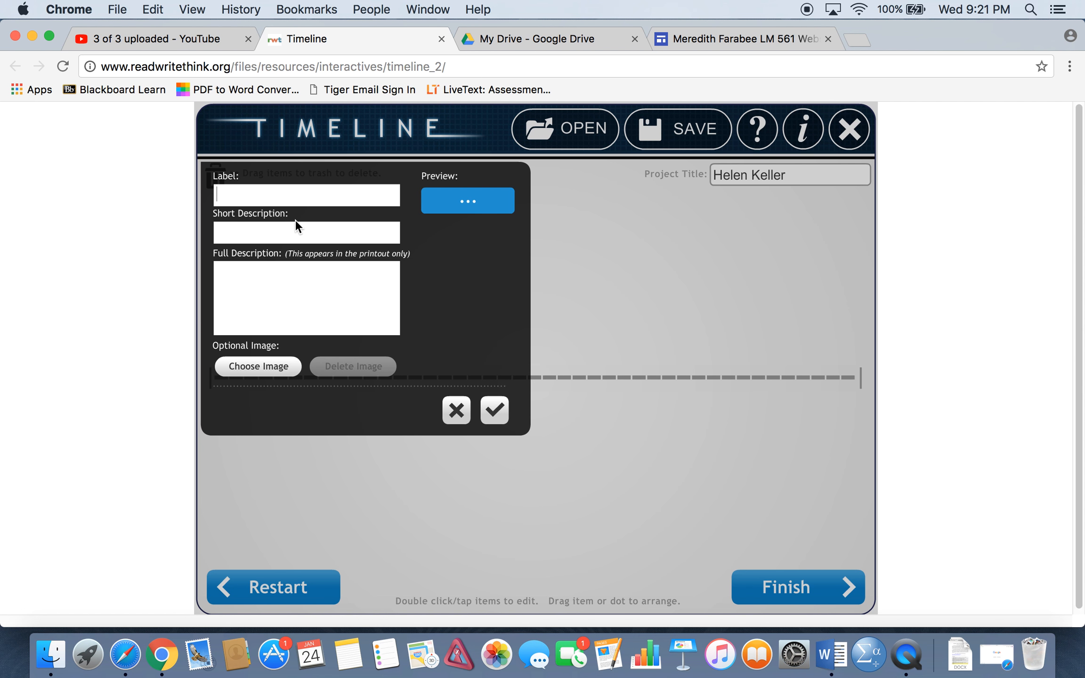
text(June 27, )
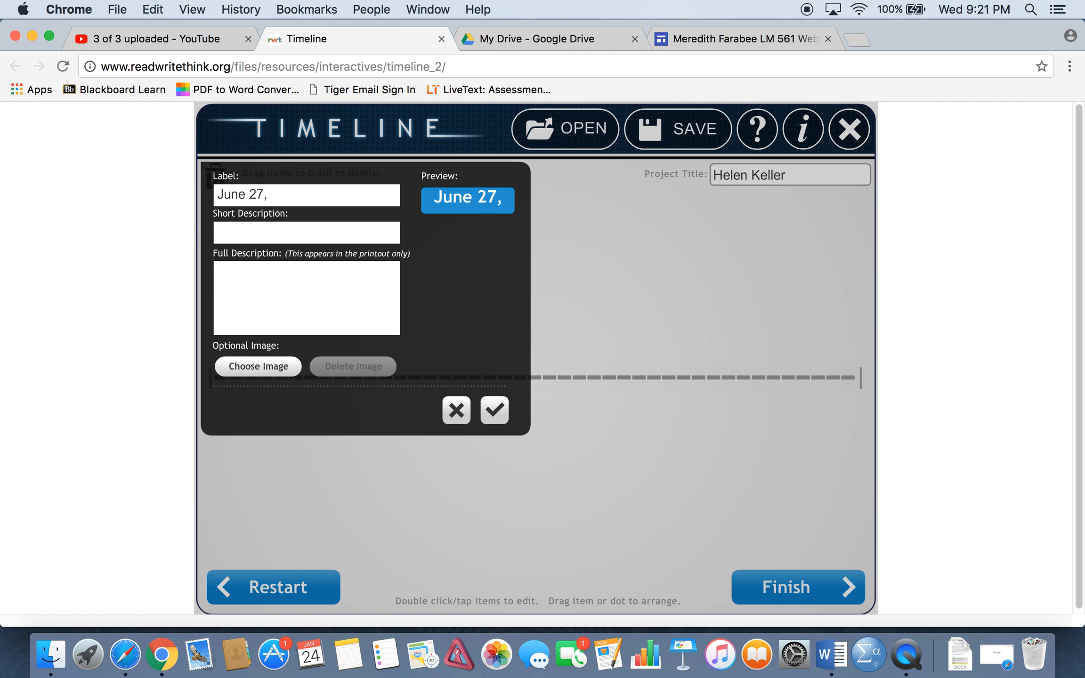
text(1880)
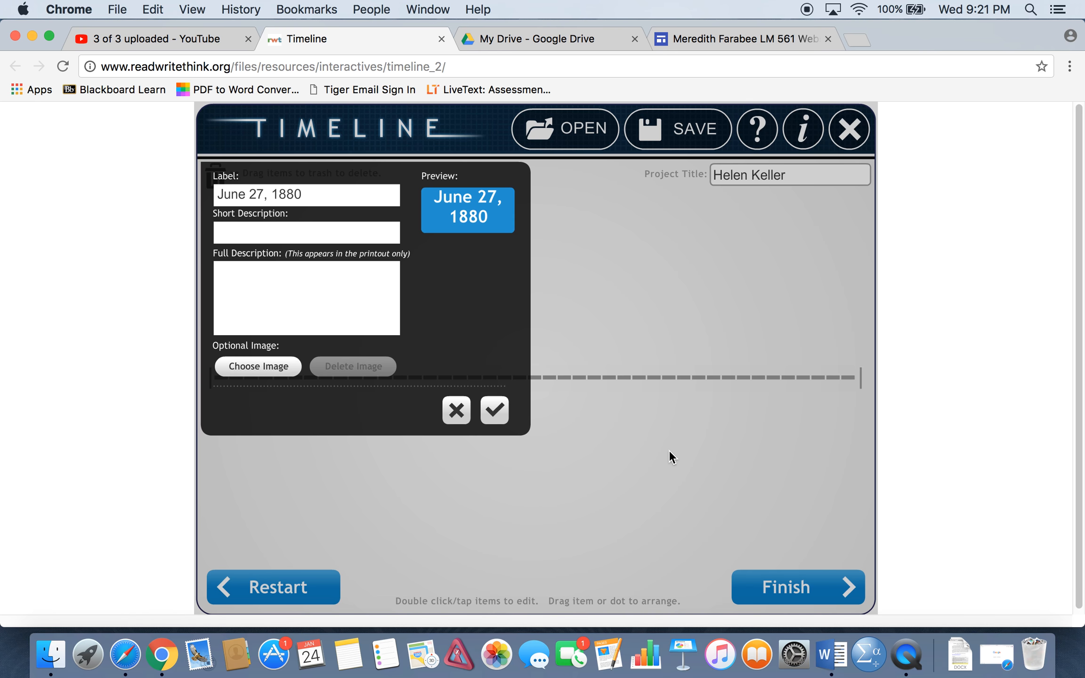
click(258, 233)
text(H)
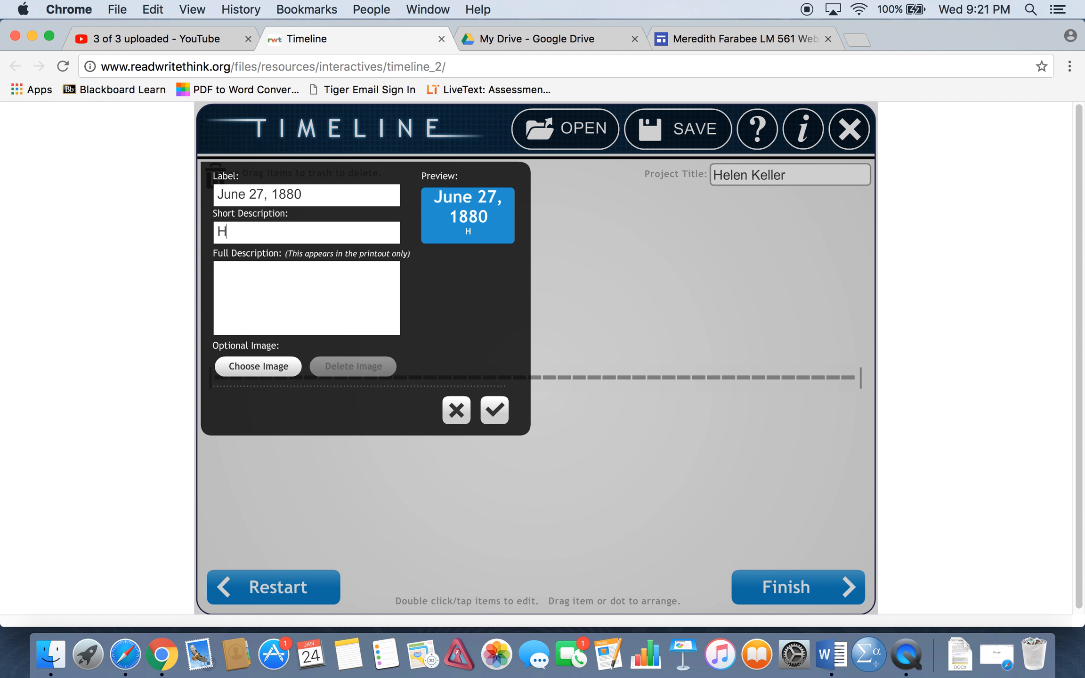
text(elen Keller is born)
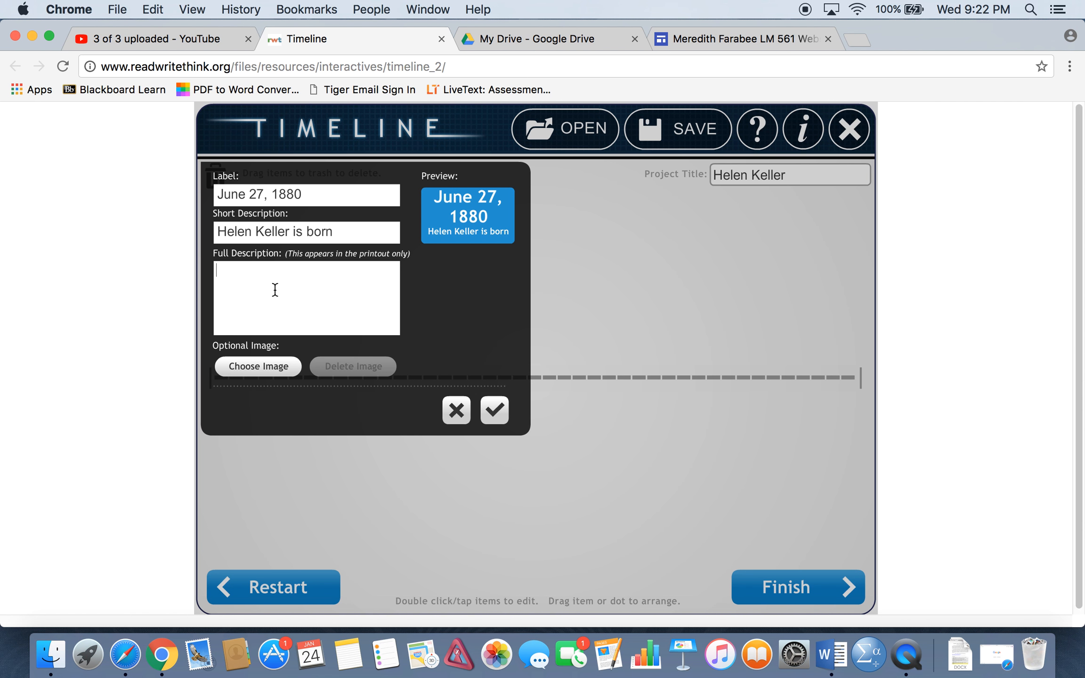
Save the birth item with the full description "Helen Keller is born in Tuscumbia, Alabama" and place its box directly above its point.
text(Hellen)
key(BackSpace)
key(BackSpace)
key(BackSpace)
text(en Keller is born in Tuscumbia,)
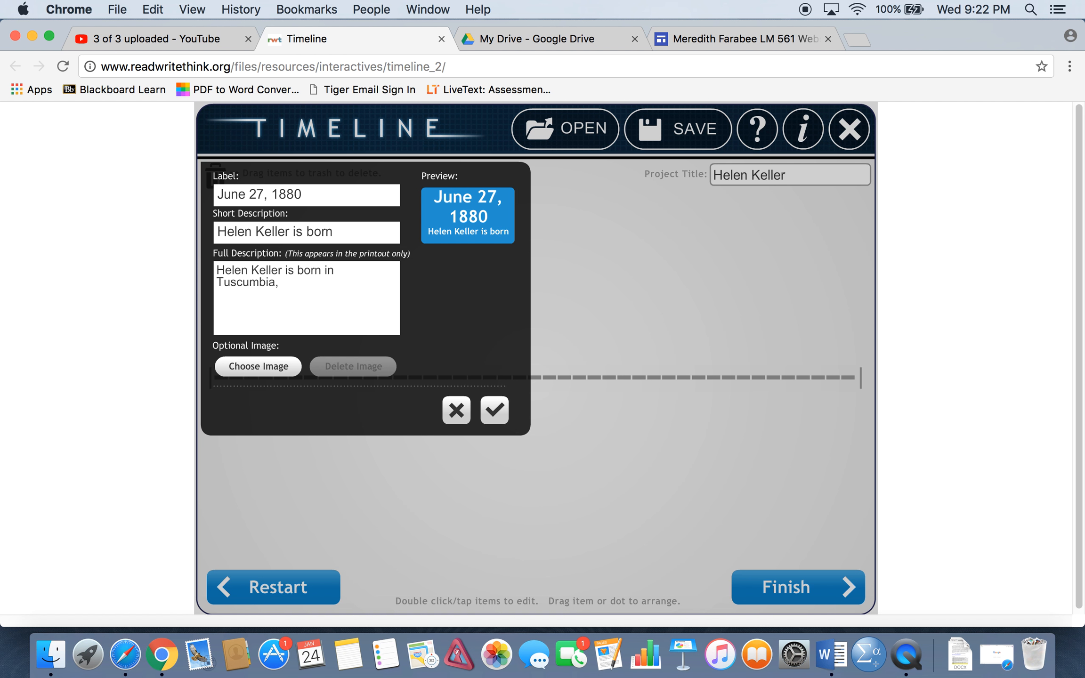
text( Alabama)
click(498, 417)
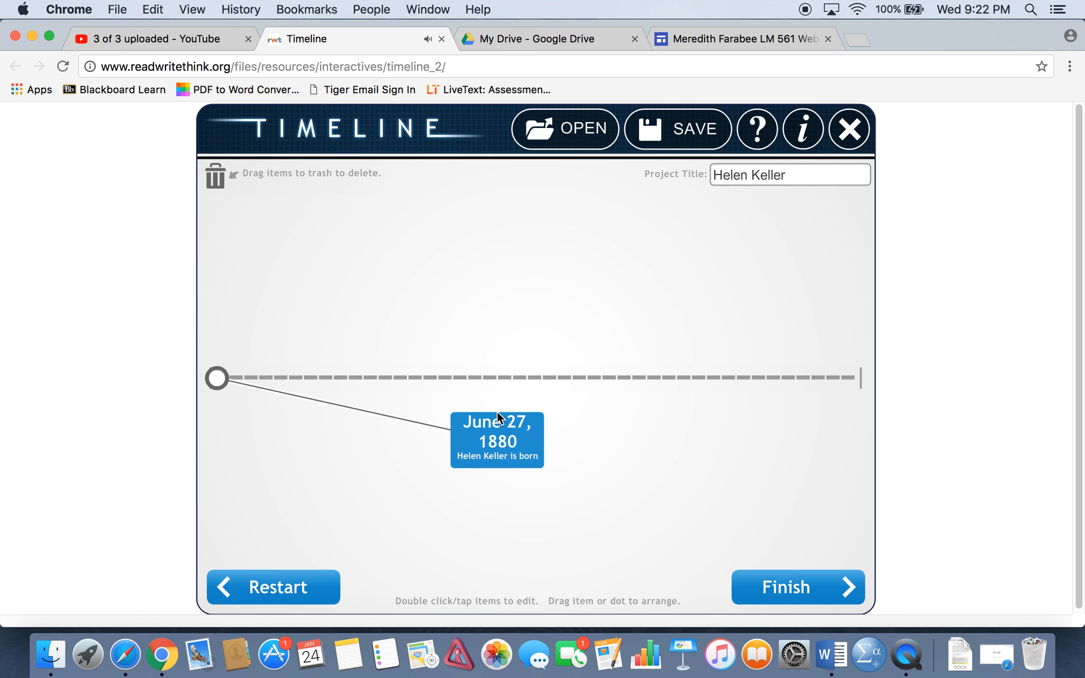
drag(464, 419, 218, 219)
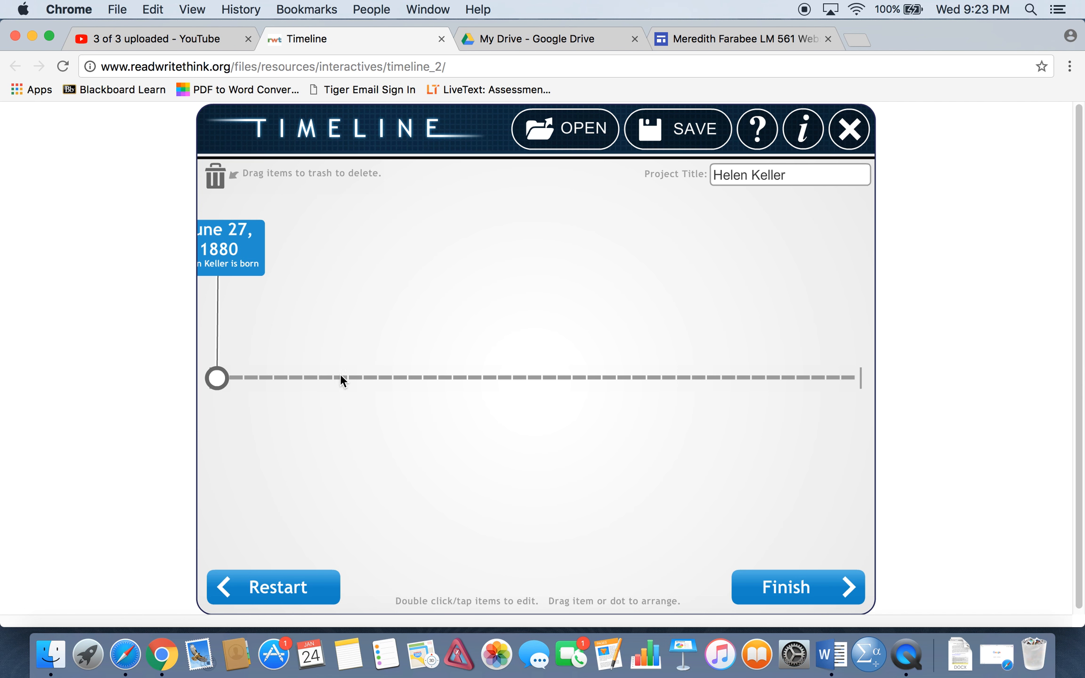
Add an item about a quarter of the way along the timeline labelled "1904" with the short description "Helen makes history by graduating".
double_click(369, 377)
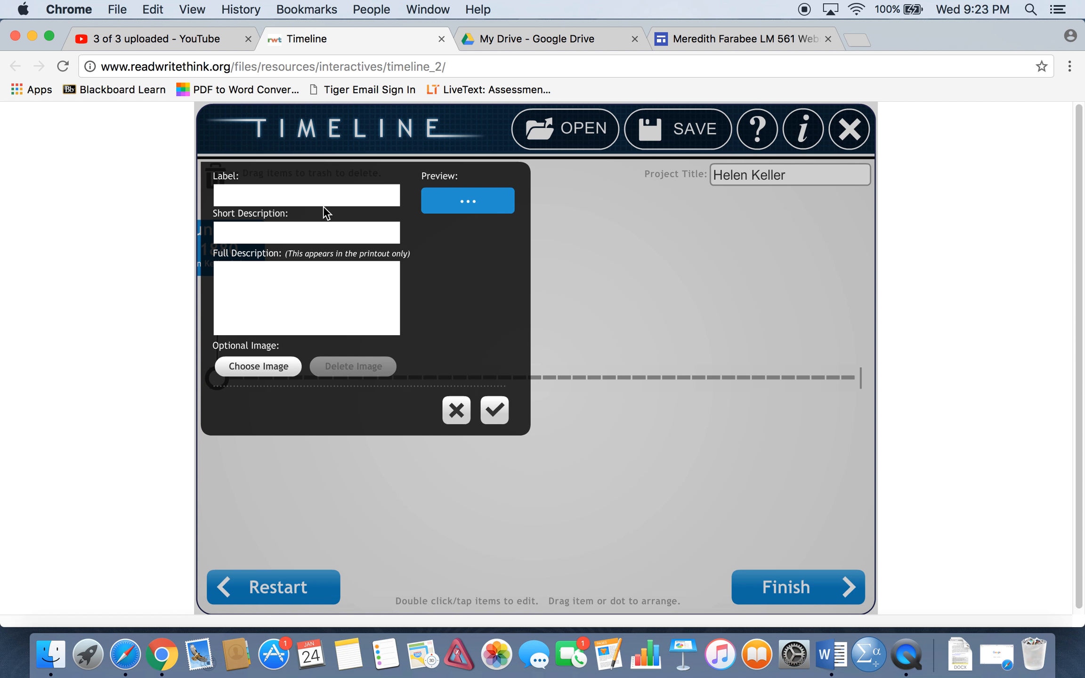
text(1904)
click(299, 229)
text(Helen make)
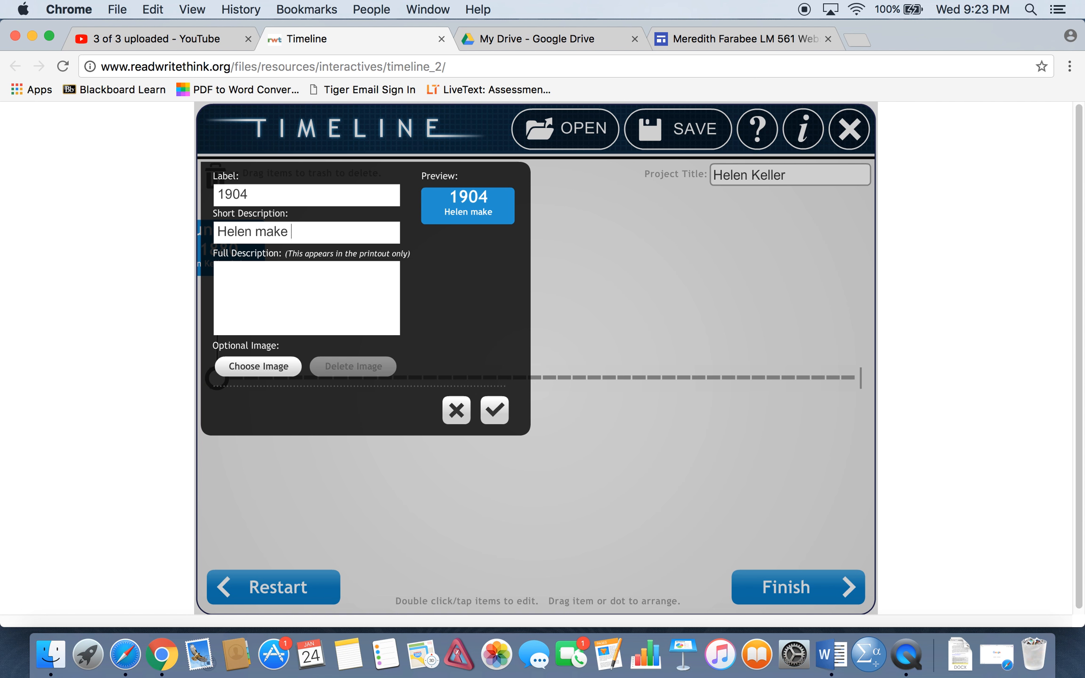
key(BackSpace)
text(s history by g)
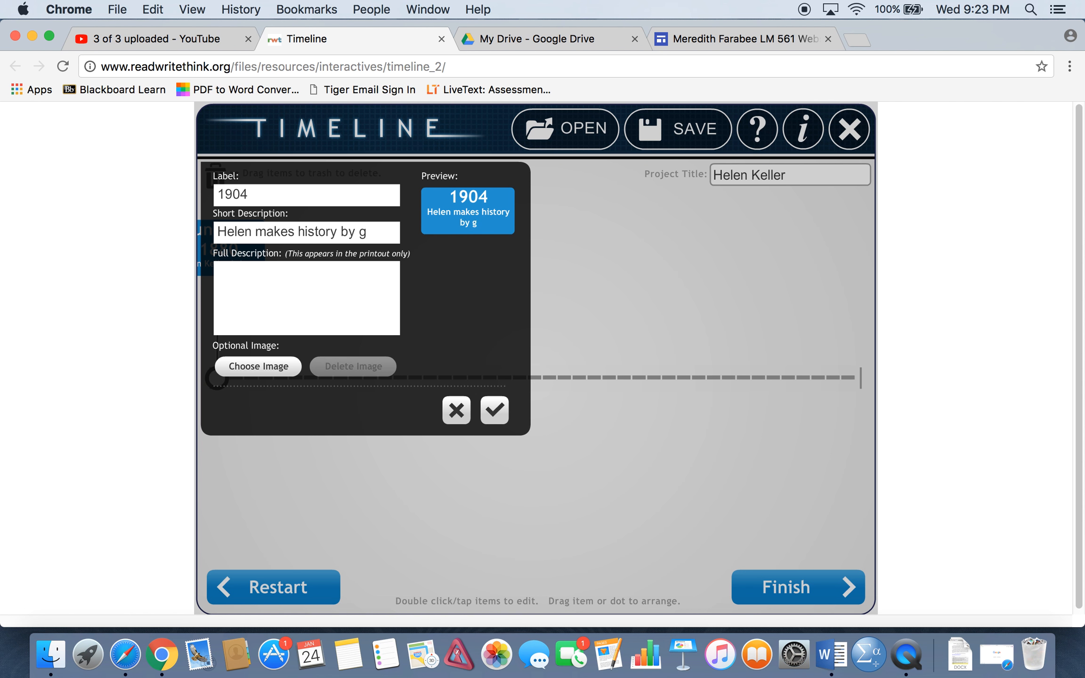
text(raduating)
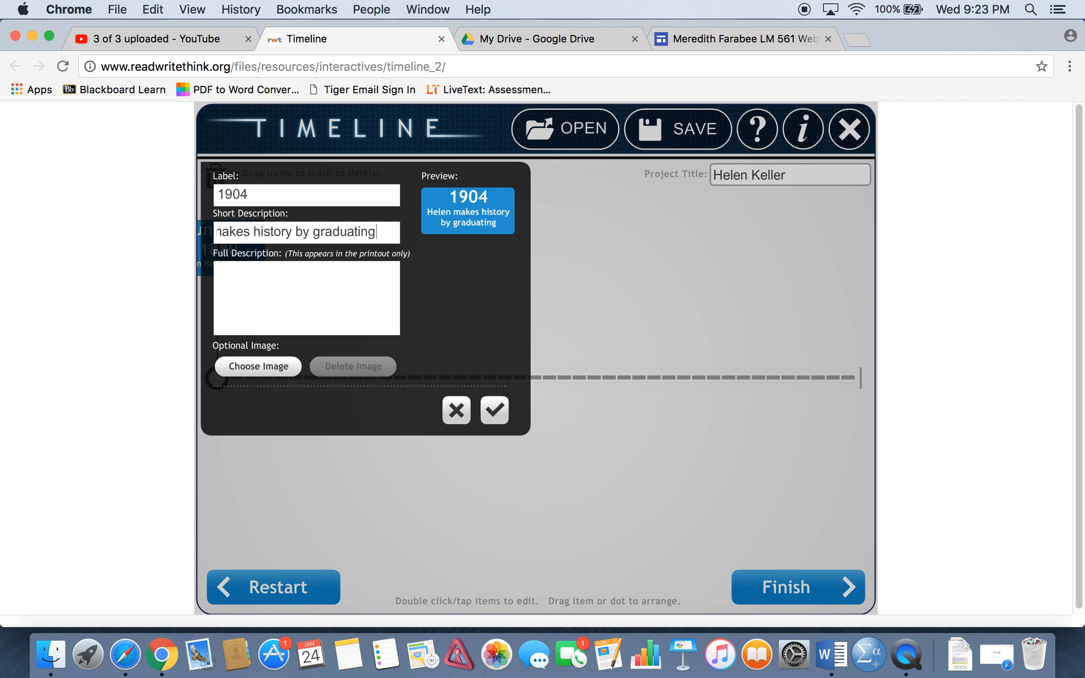
Save the 1904 item with the full description "Helen was the first blind and deaf person to graduate from college.".
click(226, 298)
scroll(335, 283, down, 1)
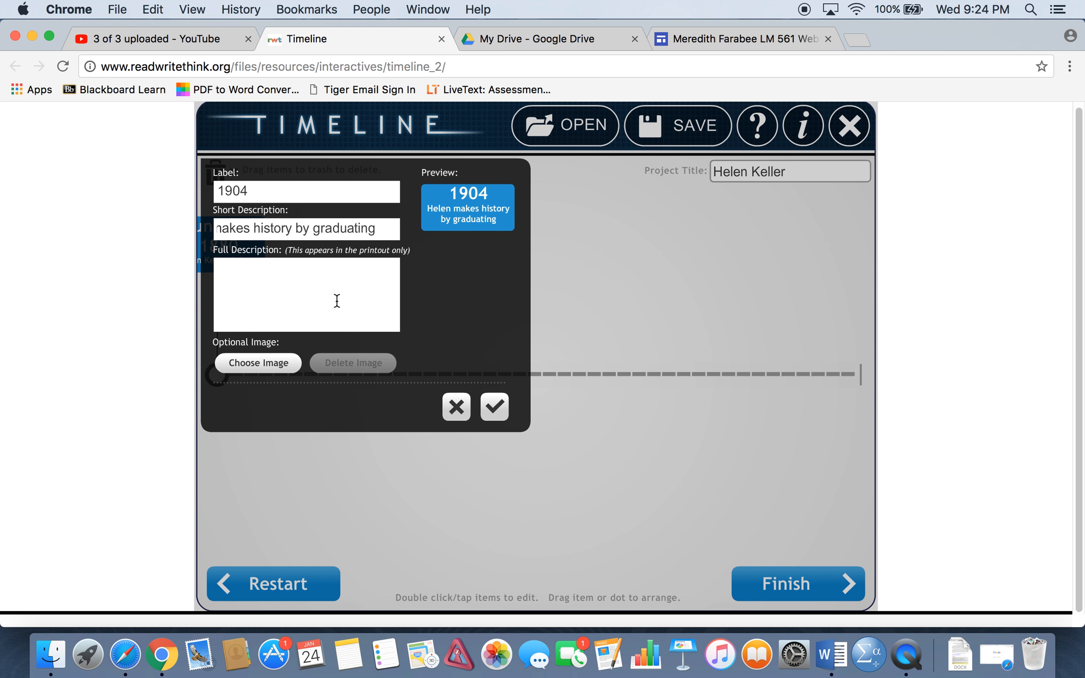
text(Helen was the first blind and d)
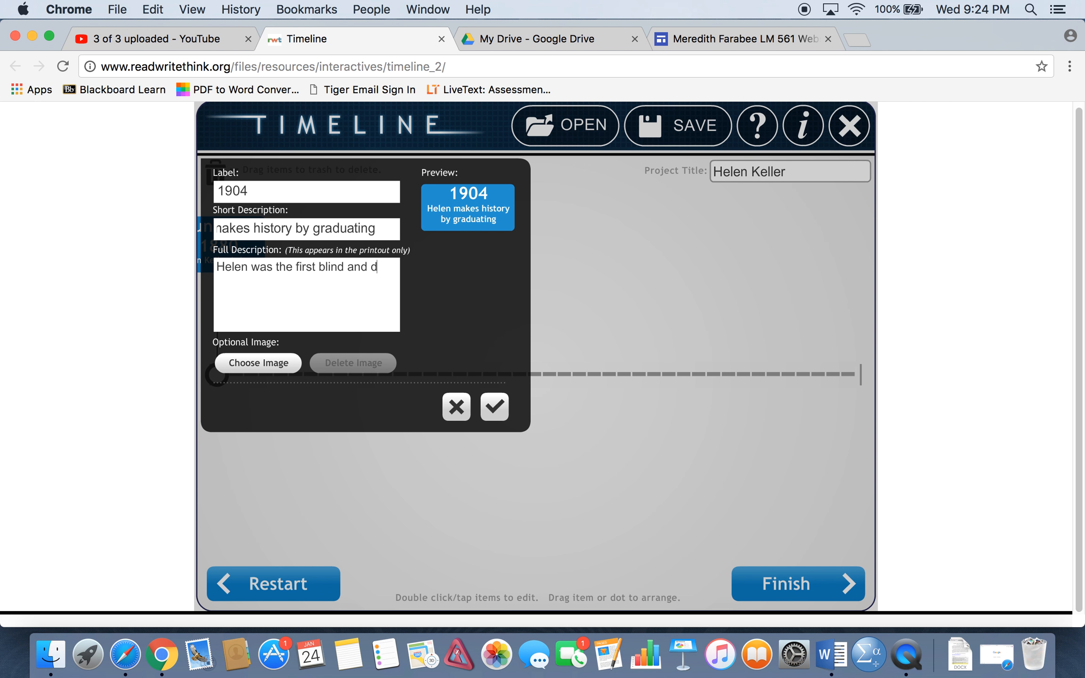
text(eaf person to graduate )
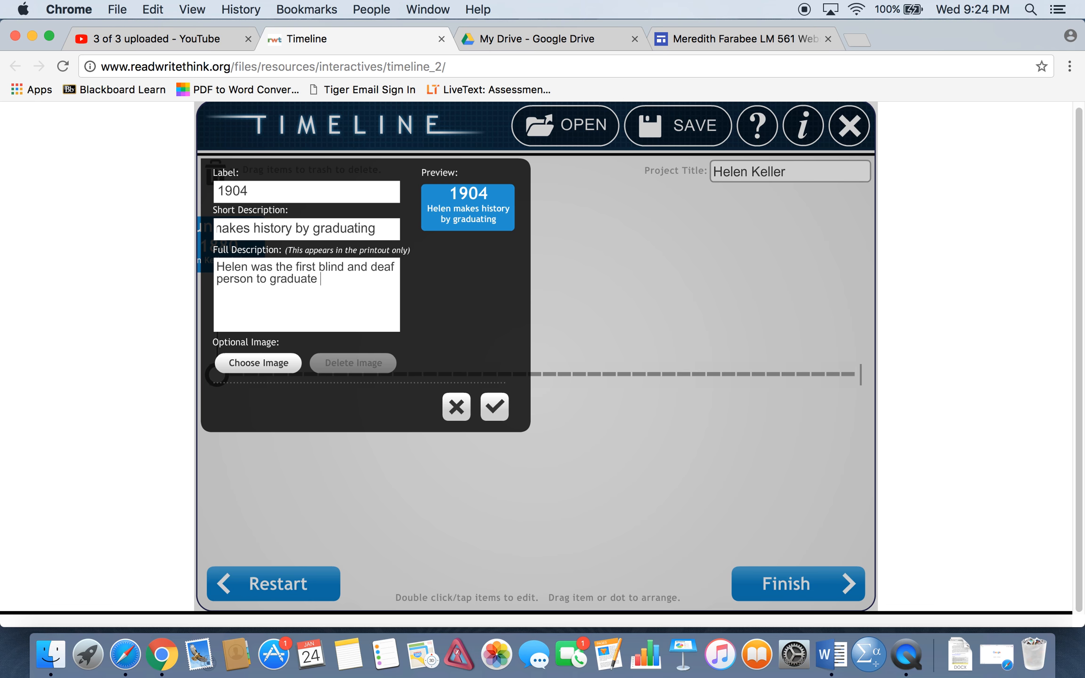
text(from college.)
click(494, 406)
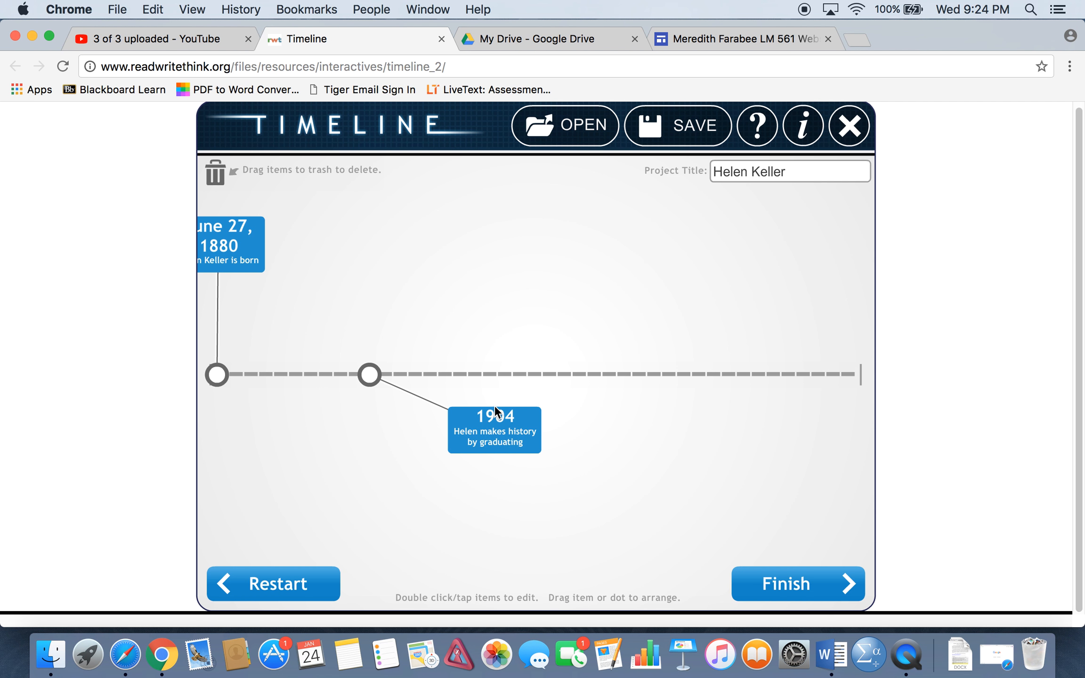
Shift the 1904 point slightly further along the timeline and place its box directly below it.
drag(451, 424, 371, 463)
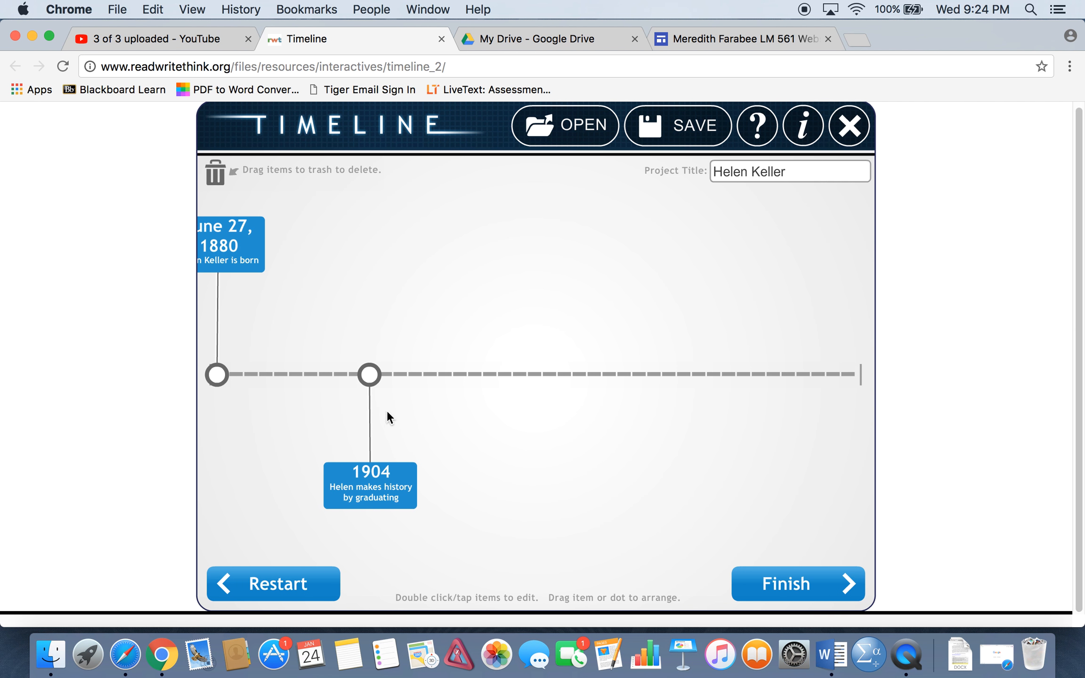
drag(373, 383, 411, 376)
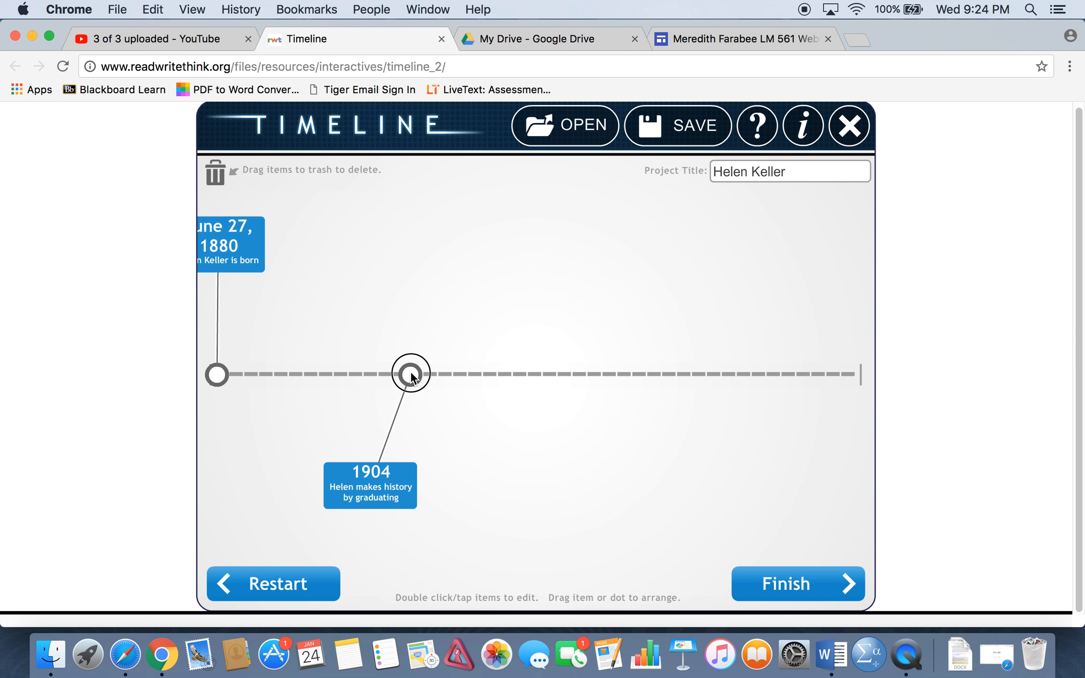
drag(412, 473, 429, 499)
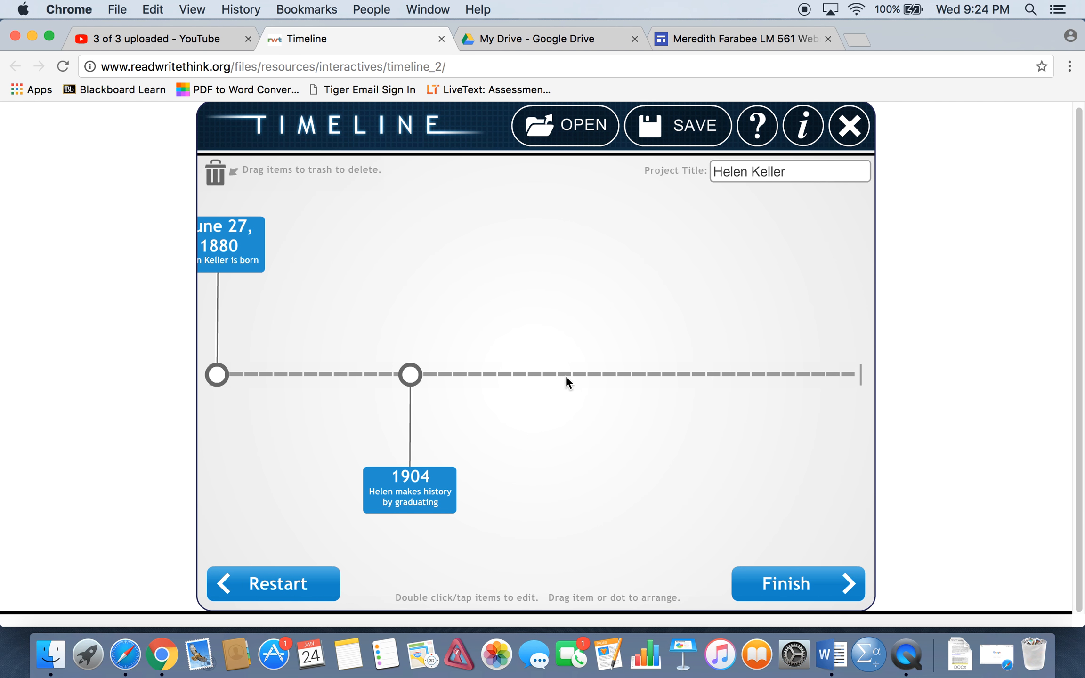
Add an item just past the middle of the timeline labelled "1946" with the short description "Helen makes an impact around the world".
click(607, 374)
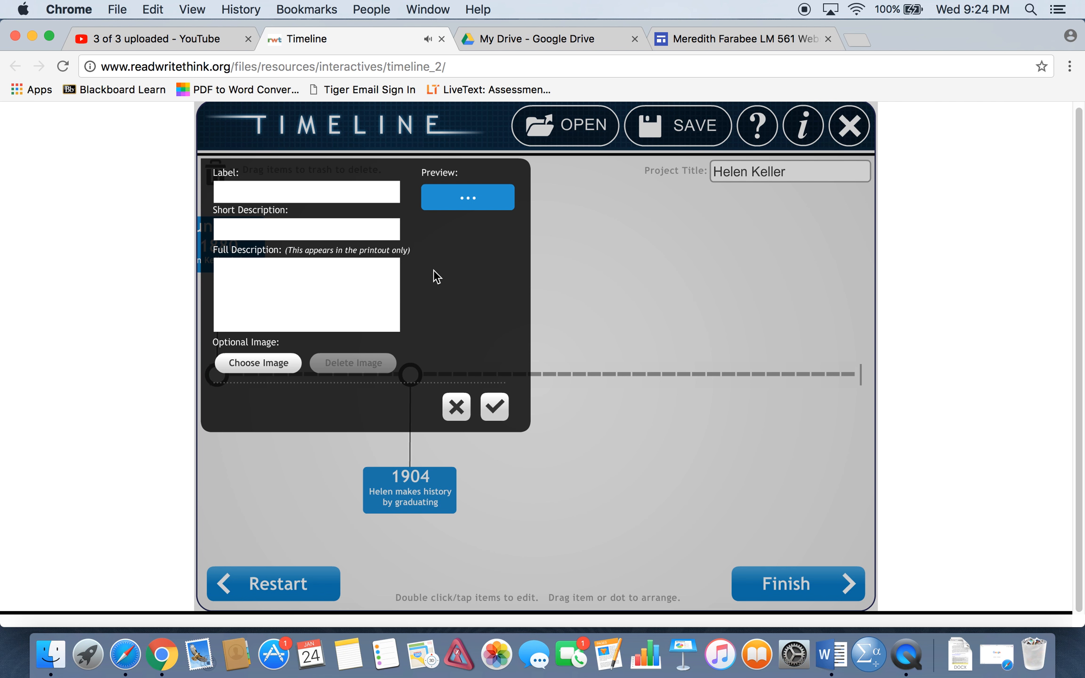
click(294, 198)
text(1946)
click(236, 229)
text(Helen makes an )
text(impact)
text( arond the)
key(BackSpace)
key(BackSpace)
key(BackSpace)
key(BackSpace)
key(BackSpace)
key(BackSpace)
text(und the world)
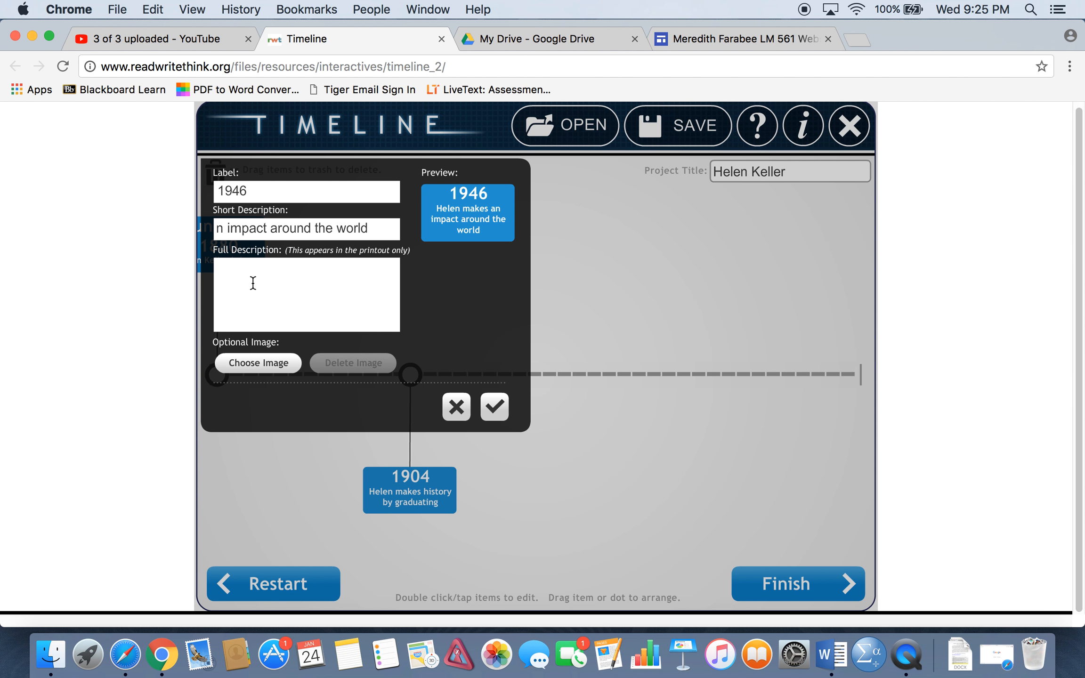
Begin the 1946 item's full description with "Helen visited 35 different countries".
text(Helen visited 35 diff)
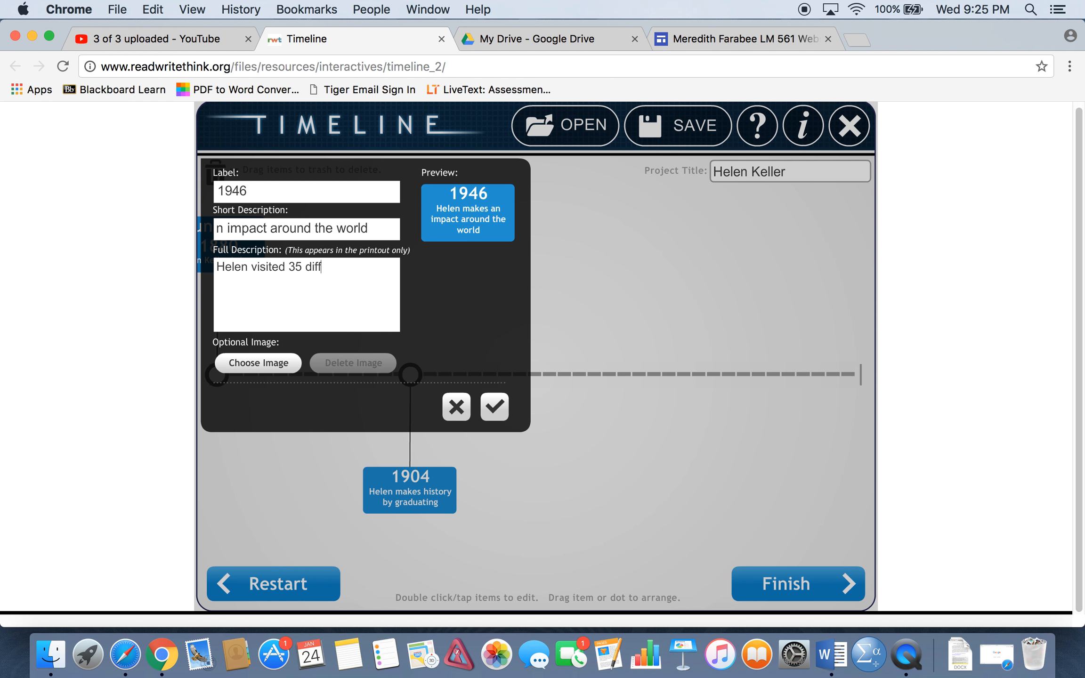
text(erent countries. She spo)
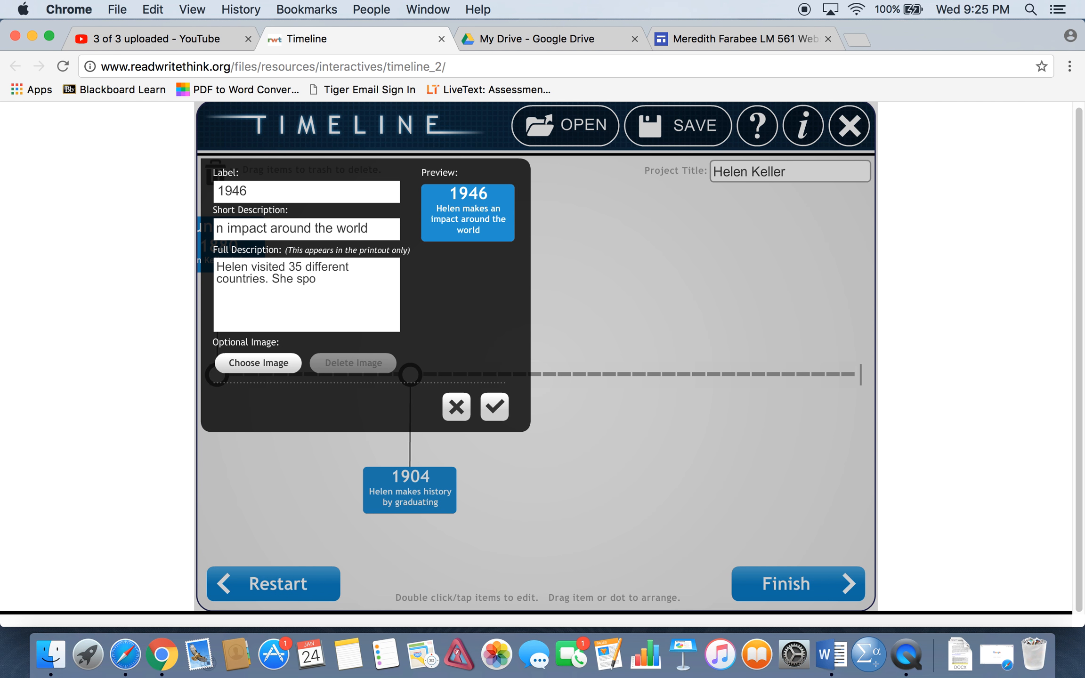
text(ke on behalf of disabled)
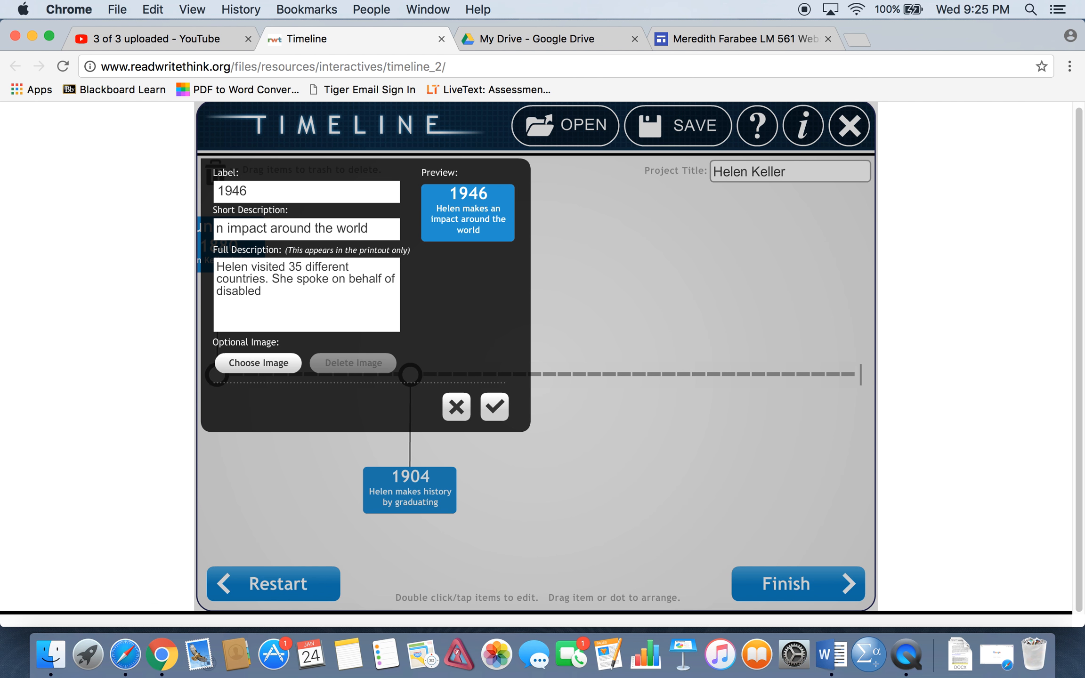
text( people, m)
Add ". She spoke on behalf of disabled people, and many governments opened schools for the blind and deaf" to the full description and save the item.
key(BackSpace)
text(and many government)
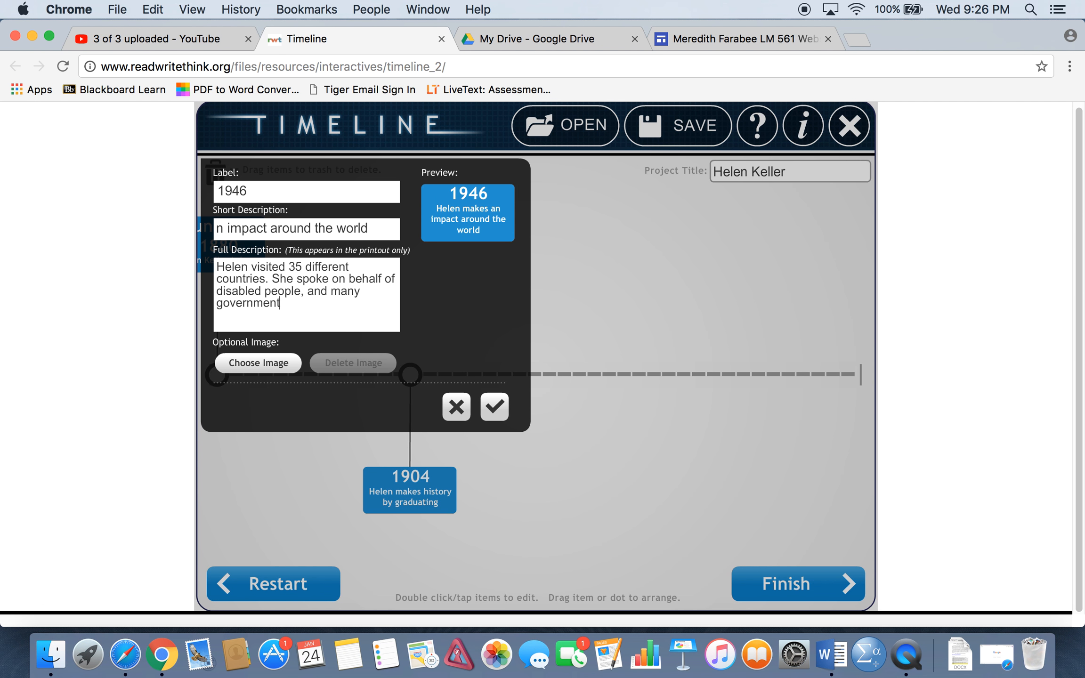
text(s opened schools for teh blind and)
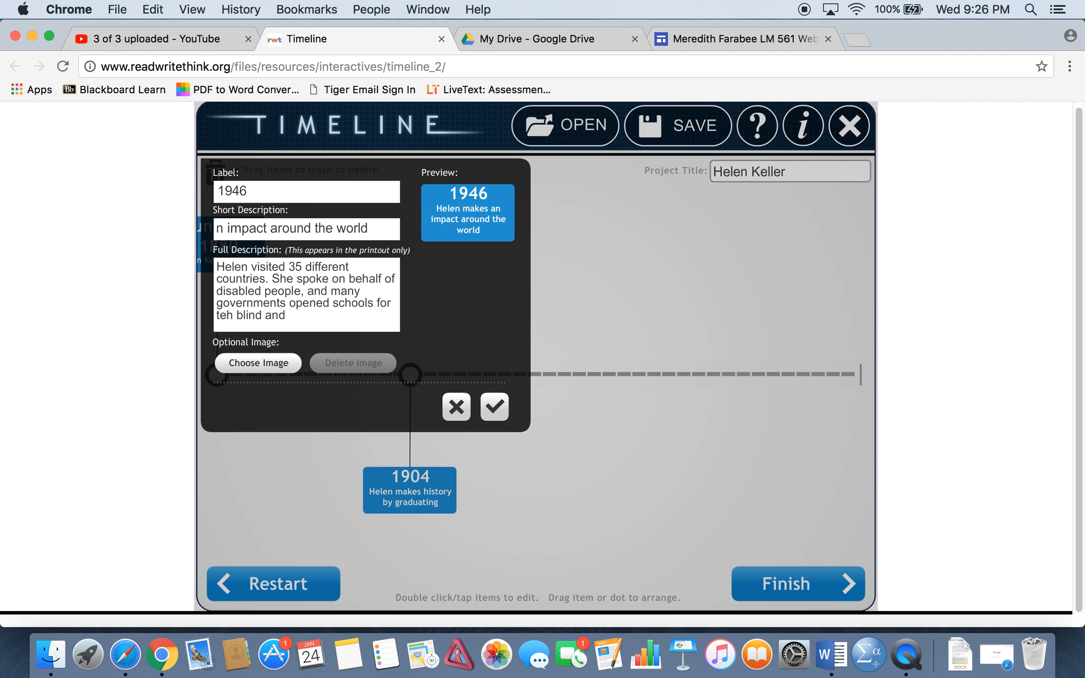
key(BackSpace)
key(BackSpace)
key(BackSpace)
key(BackSpace)
key(BackSpace)
key(BackSpace)
key(BackSpace)
key(BackSpace)
key(BackSpace)
key(BackSpace)
key(BackSpace)
key(BackSpace)
text(he blind and deaf)
click(500, 415)
Place the 1946 item's box directly above its point on the timeline.
drag(498, 407, 607, 225)
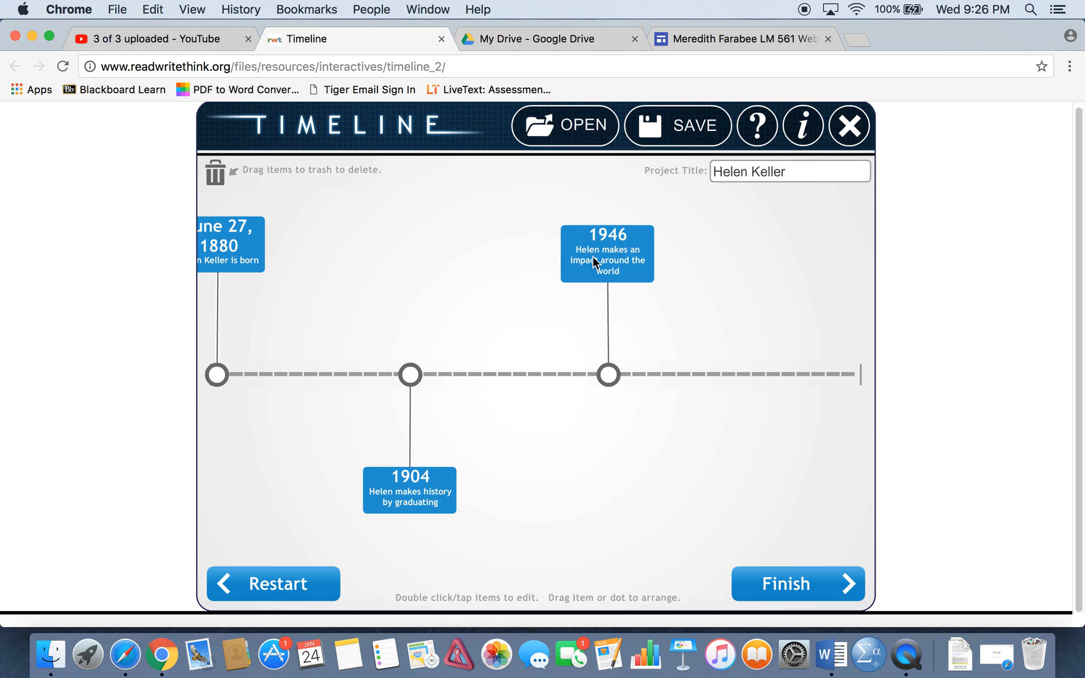
drag(598, 250, 625, 471)
drag(618, 357, 611, 263)
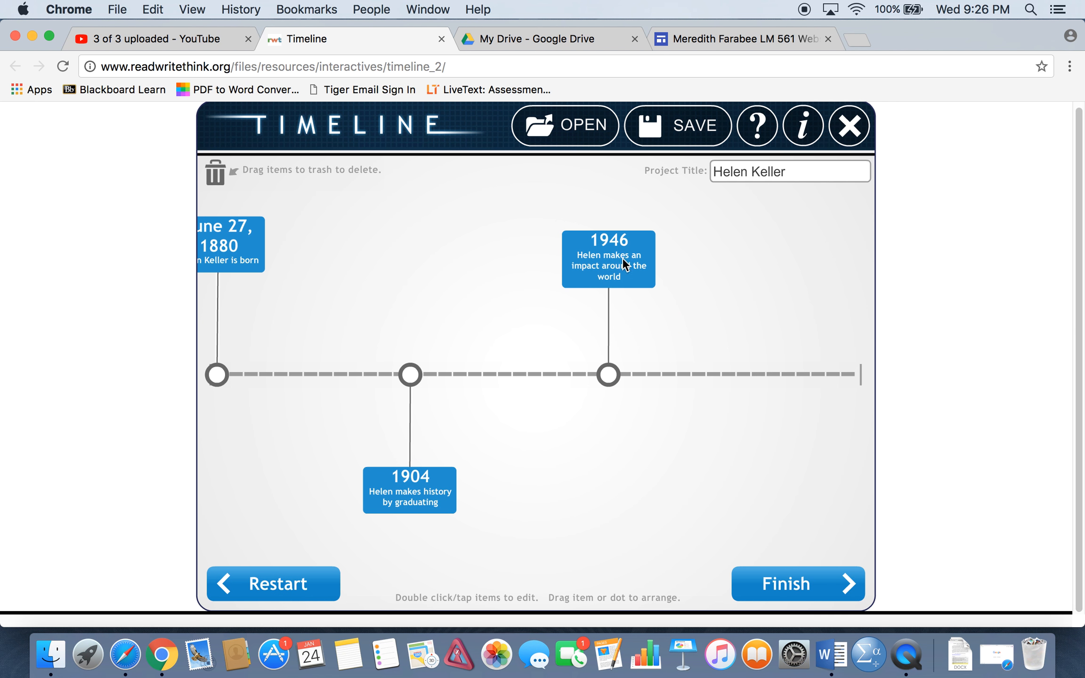
Add an item at the far end of the timeline labelled "June 1, 1968" with the short description "Helen's death".
click(853, 373)
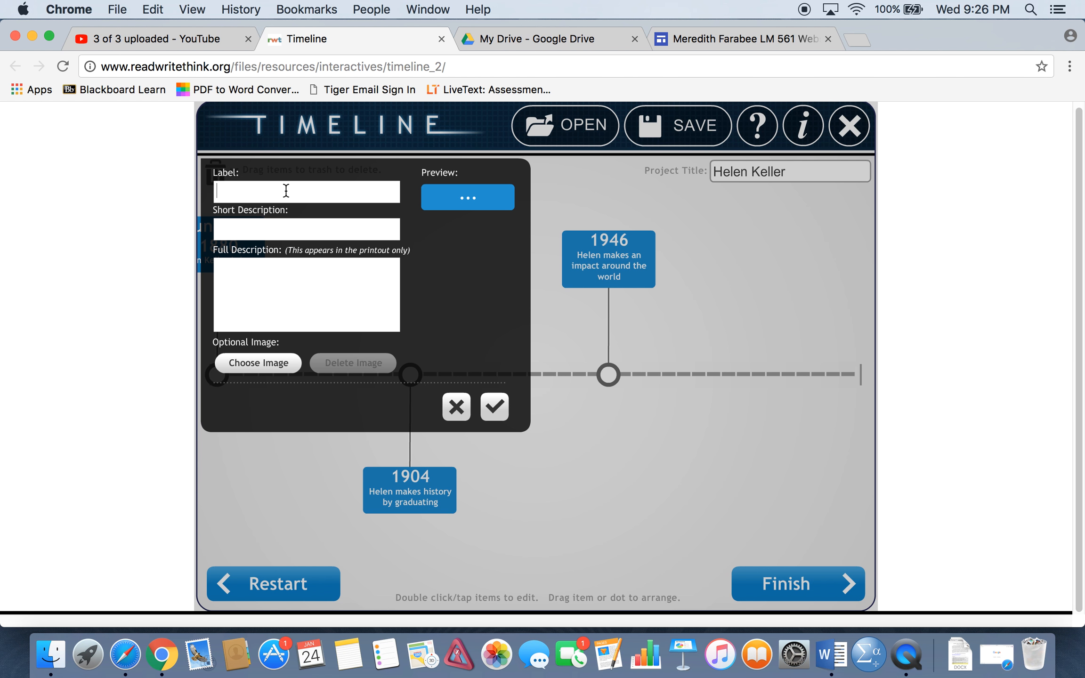
text(June 1, 19)
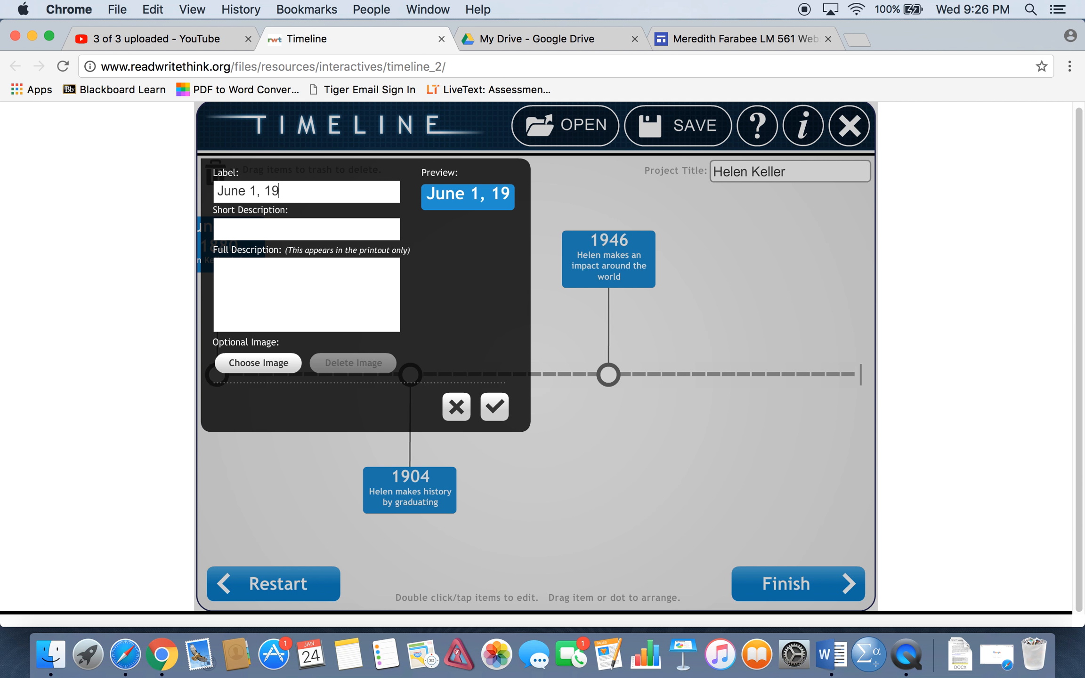
text(68)
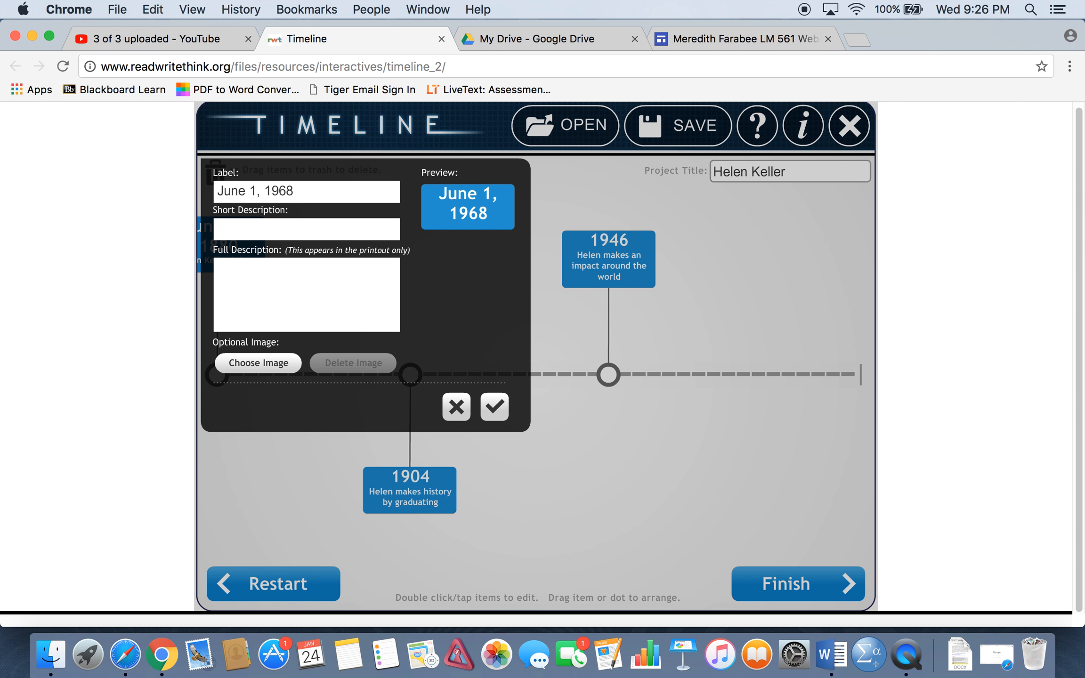
key(Tab)
text(Hel)
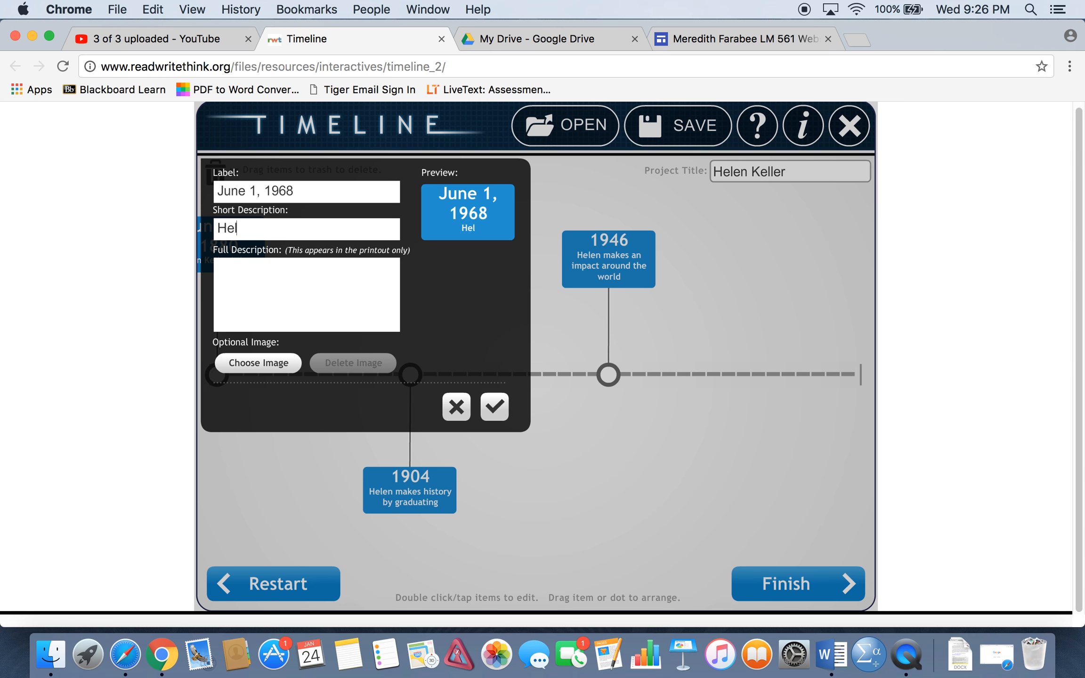
text(en's death)
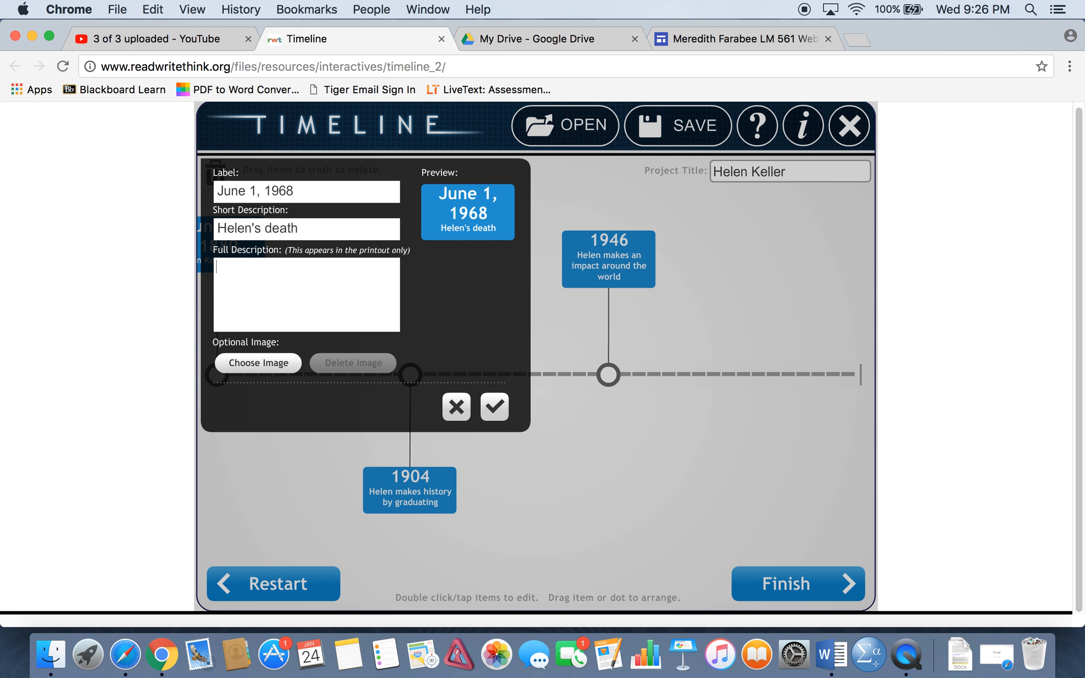
text(Helen )
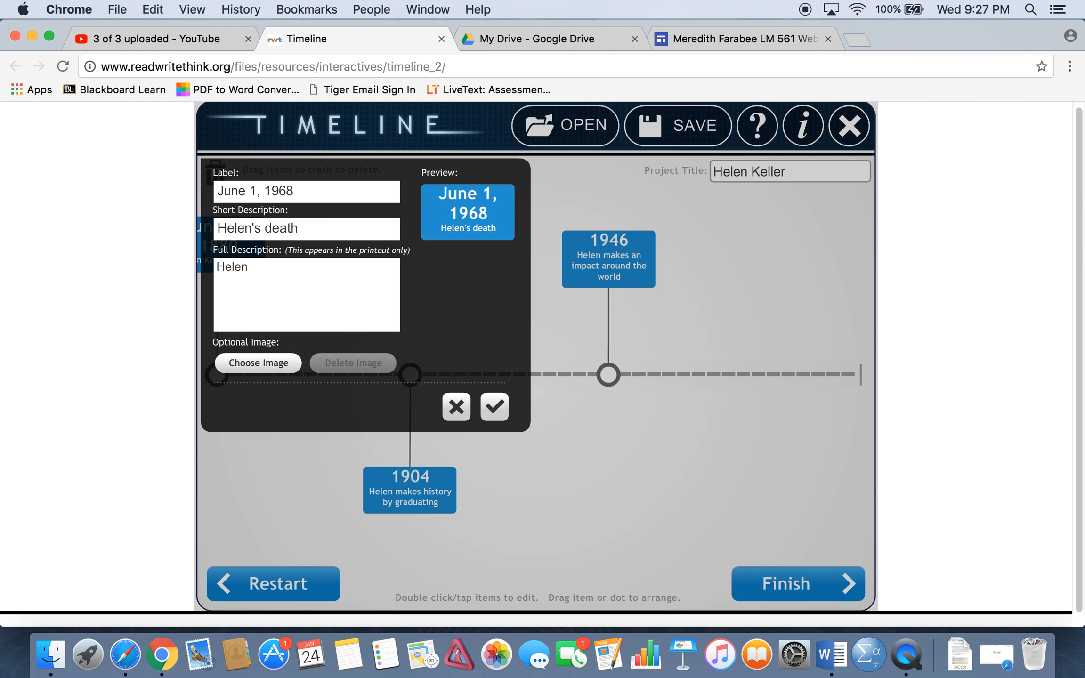
text(died at the age of 88.)
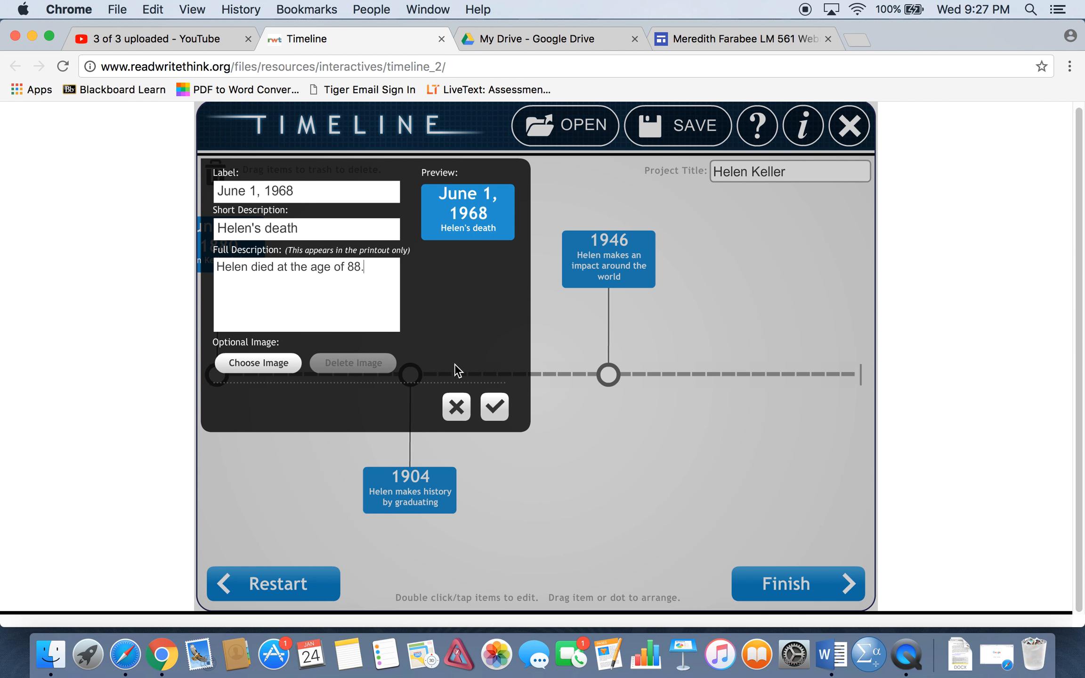
Enter the full description "Helen died at the age of 88.", save the item, and place its box directly below its point.
click(496, 409)
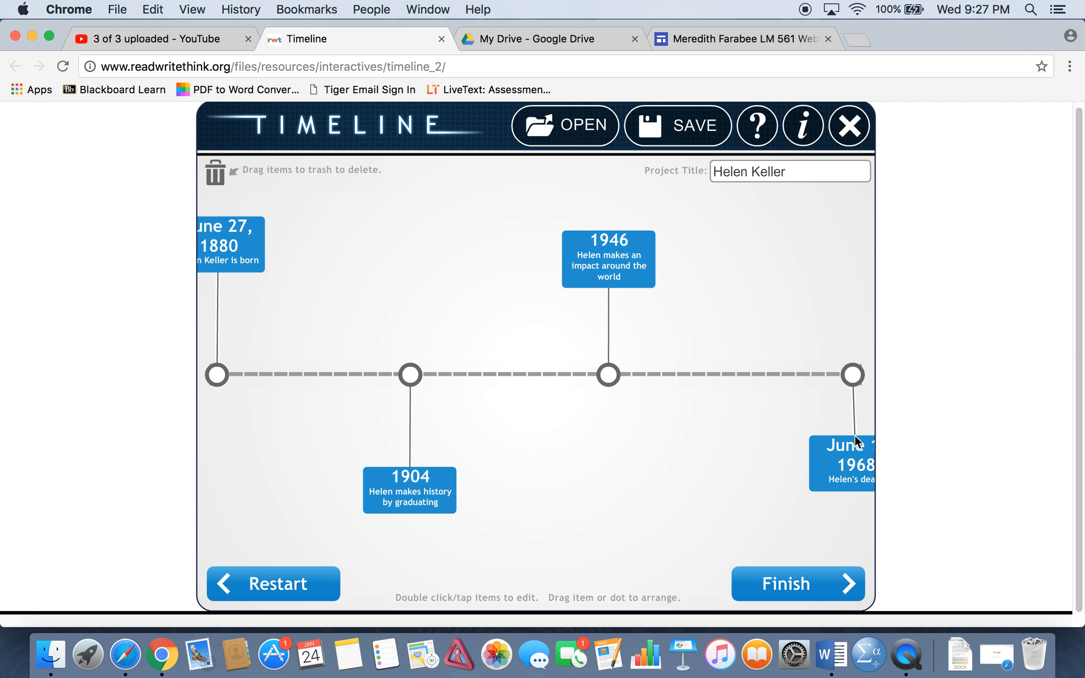
drag(854, 438, 851, 460)
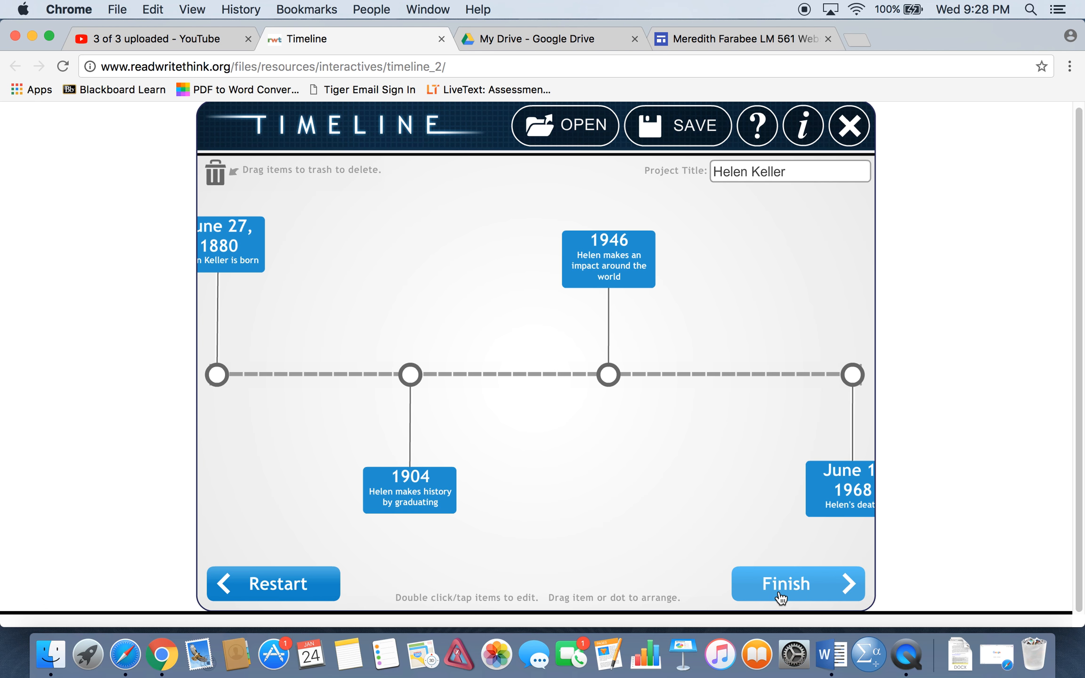
Finish the timeline and view the second preview page with the items' full descriptions.
click(800, 591)
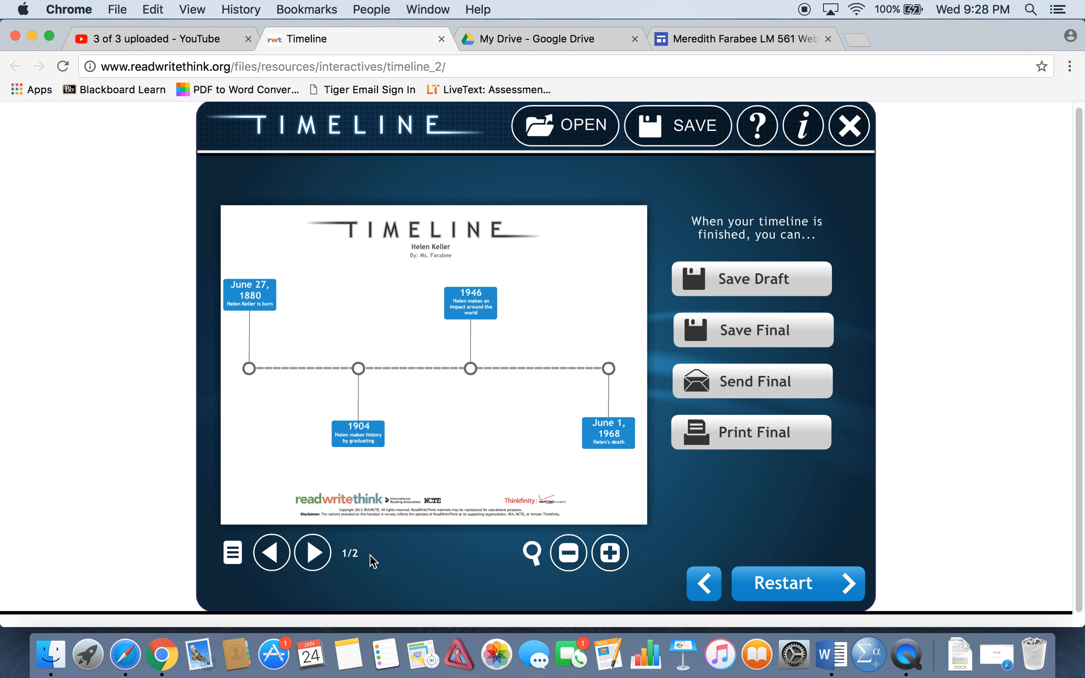
click(313, 553)
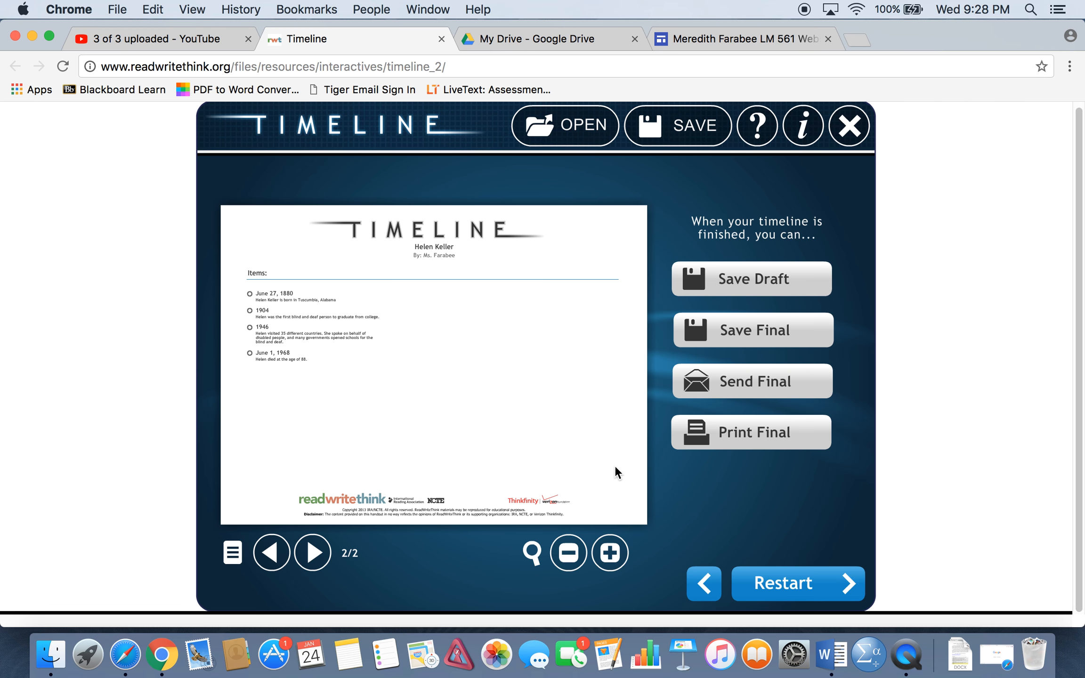
Review the print options and the final PDF save options, closing each without printing or saving.
click(756, 443)
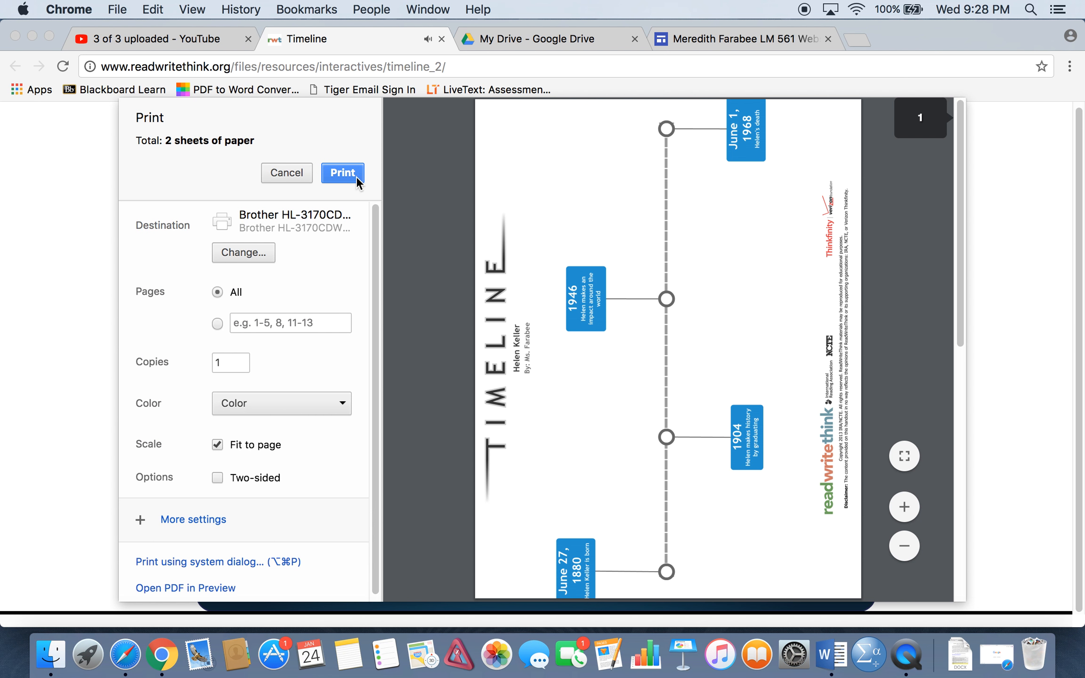
click(289, 172)
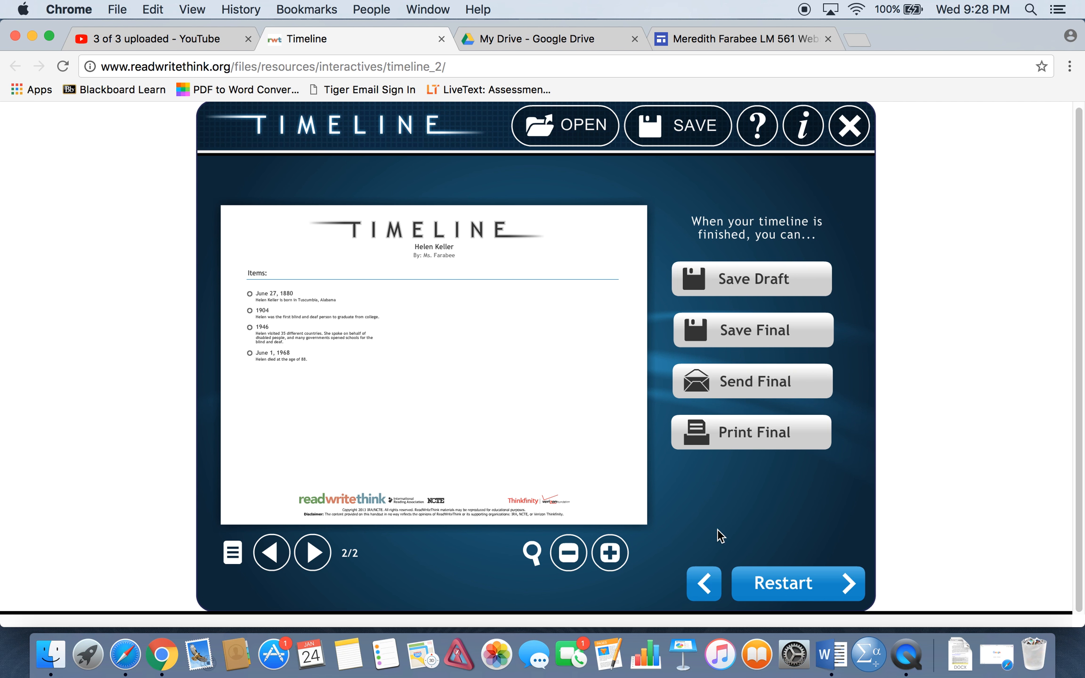
click(761, 333)
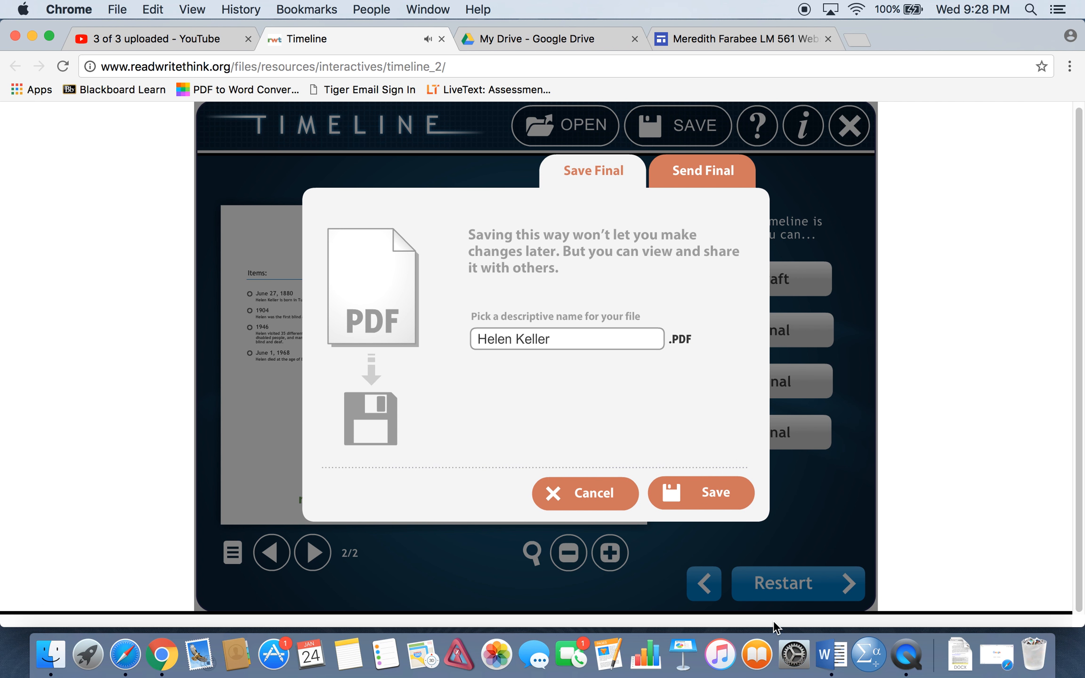
click(611, 494)
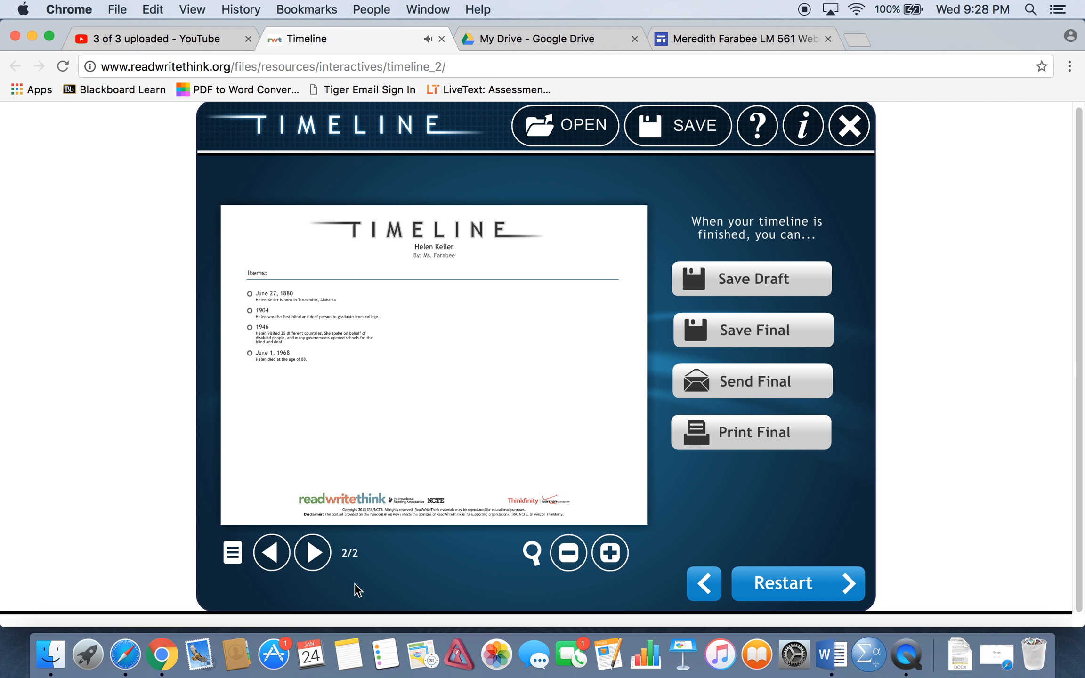